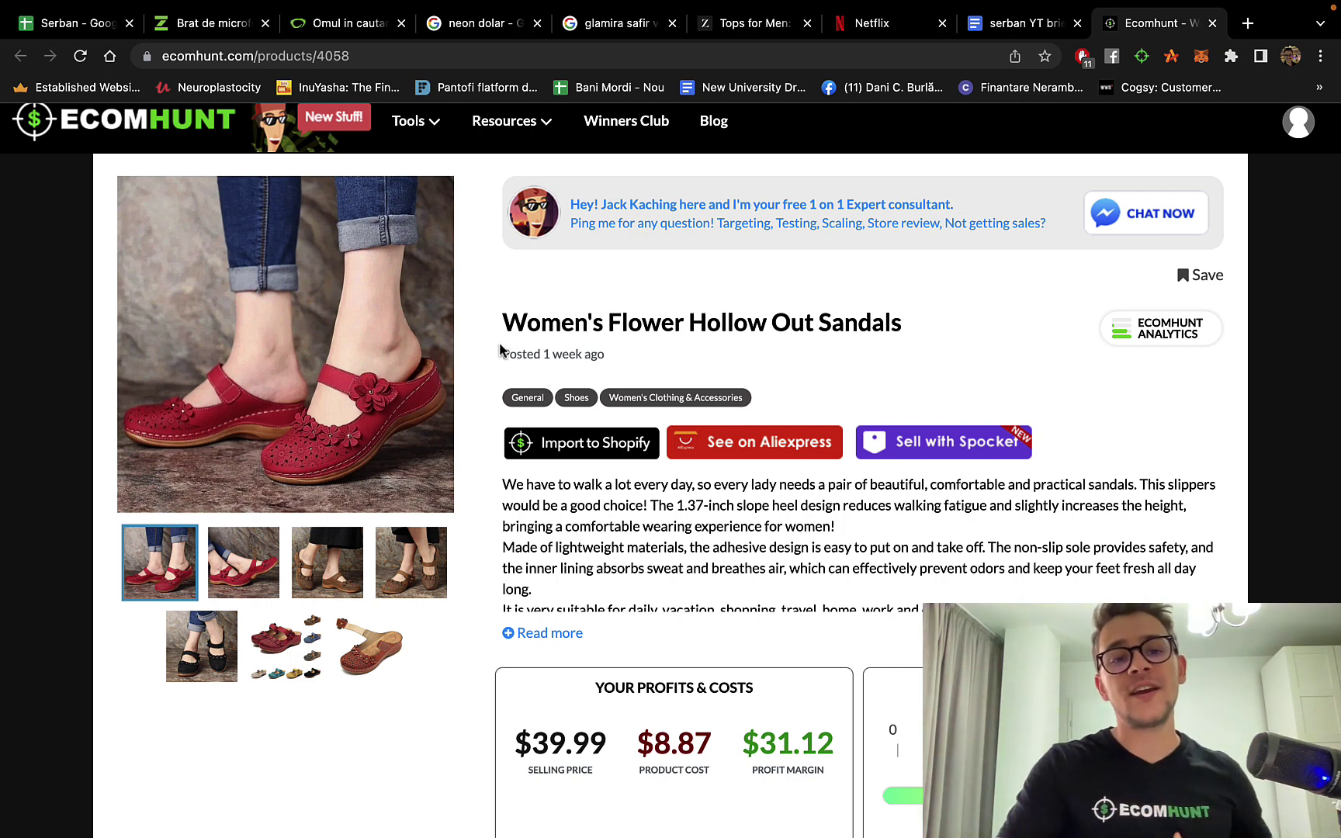
# - Highlight and then deselect the 'Posted 1 week ago' date on the sandals product page
pyautogui.moveTo(501, 353); pyautogui.dragTo(621, 360)
pyautogui.click(621, 360)
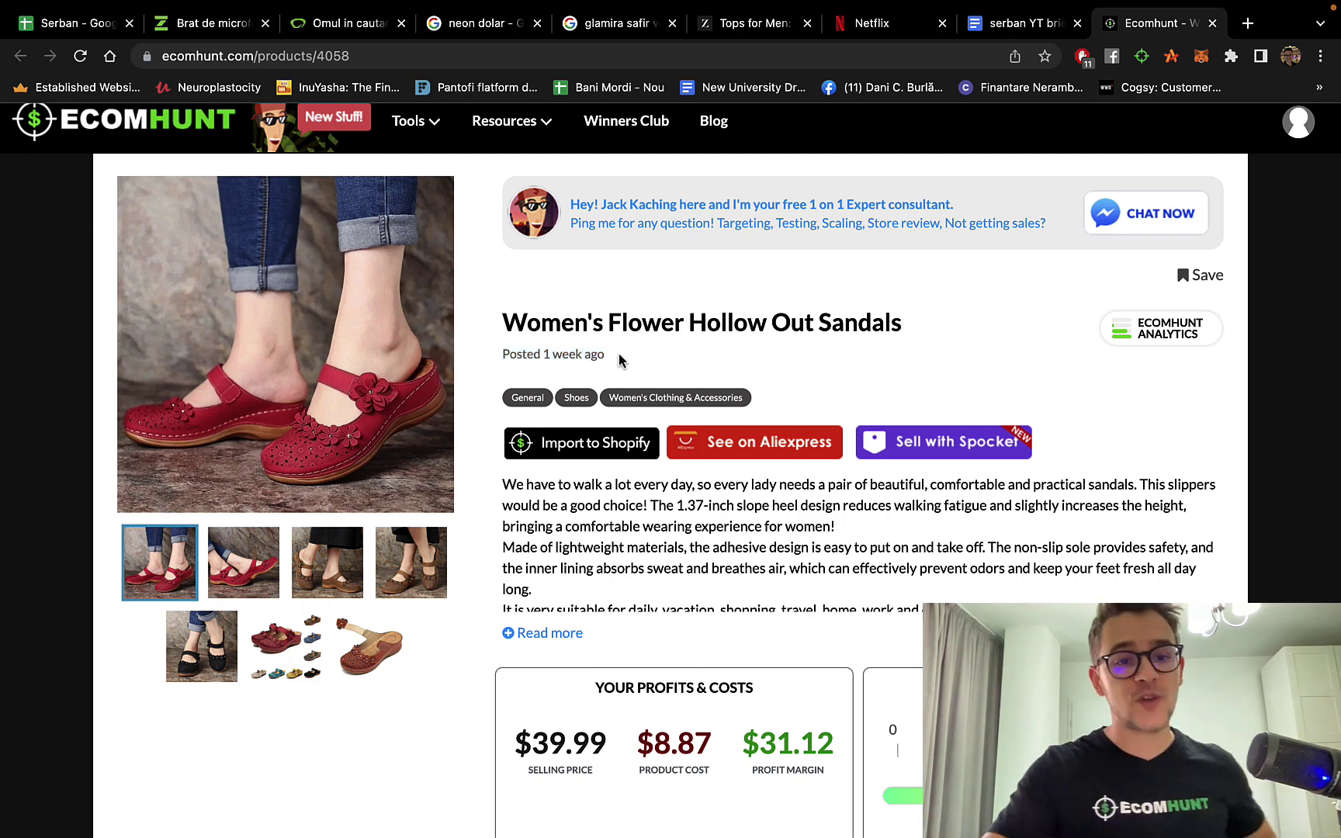
pyautogui.click(736, 439)
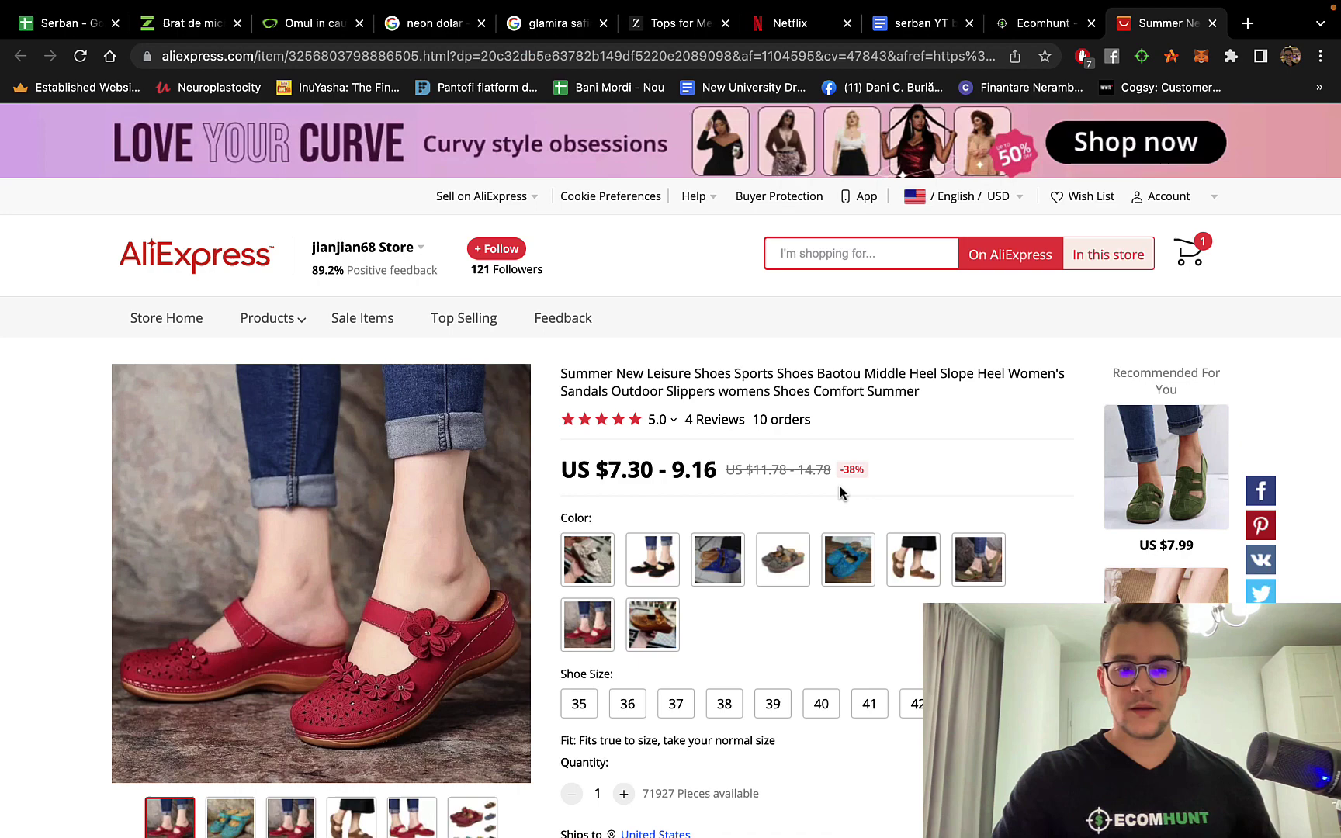
pyautogui.moveTo(607, 469); pyautogui.dragTo(711, 469)
pyautogui.click(710, 470)
pyautogui.click(1043, 24)
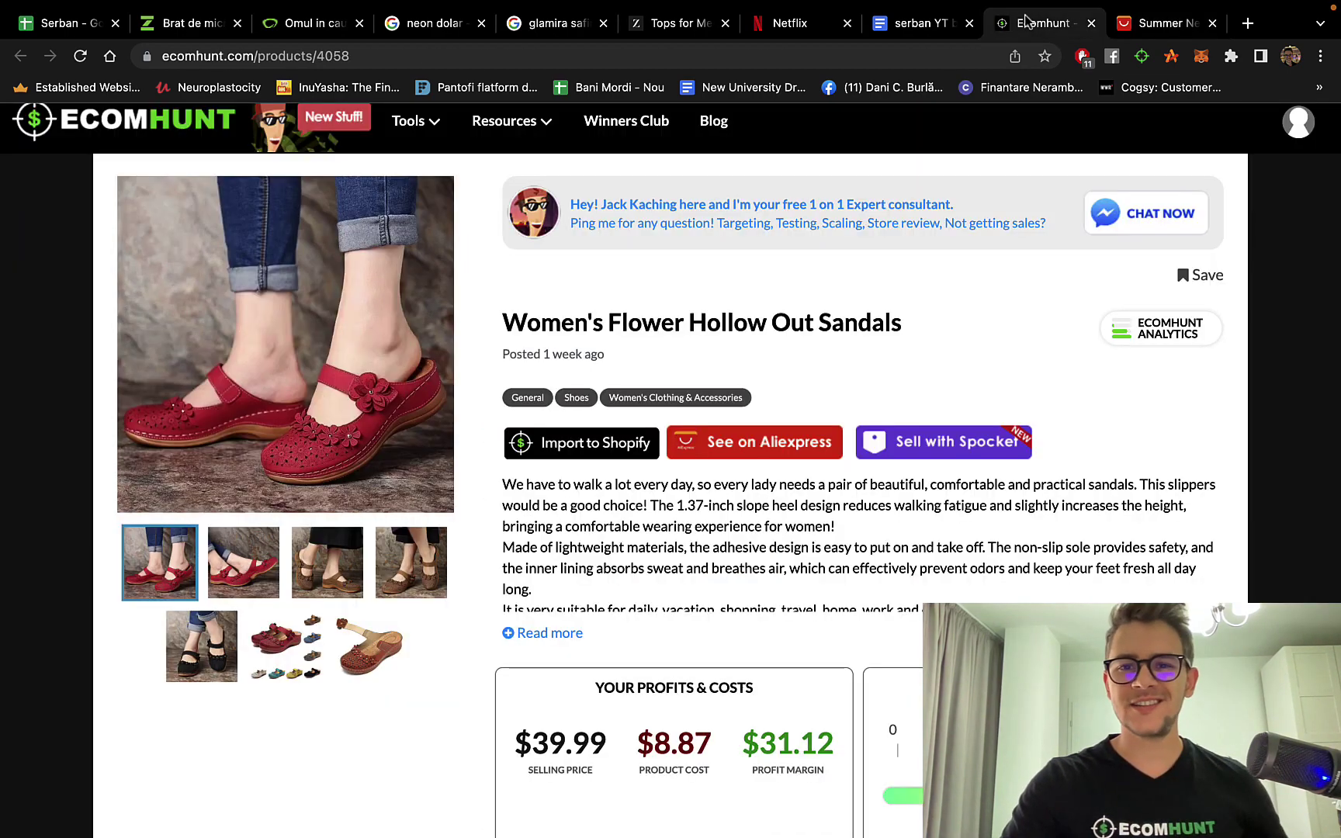
pyautogui.scroll(-2, 658, 721)
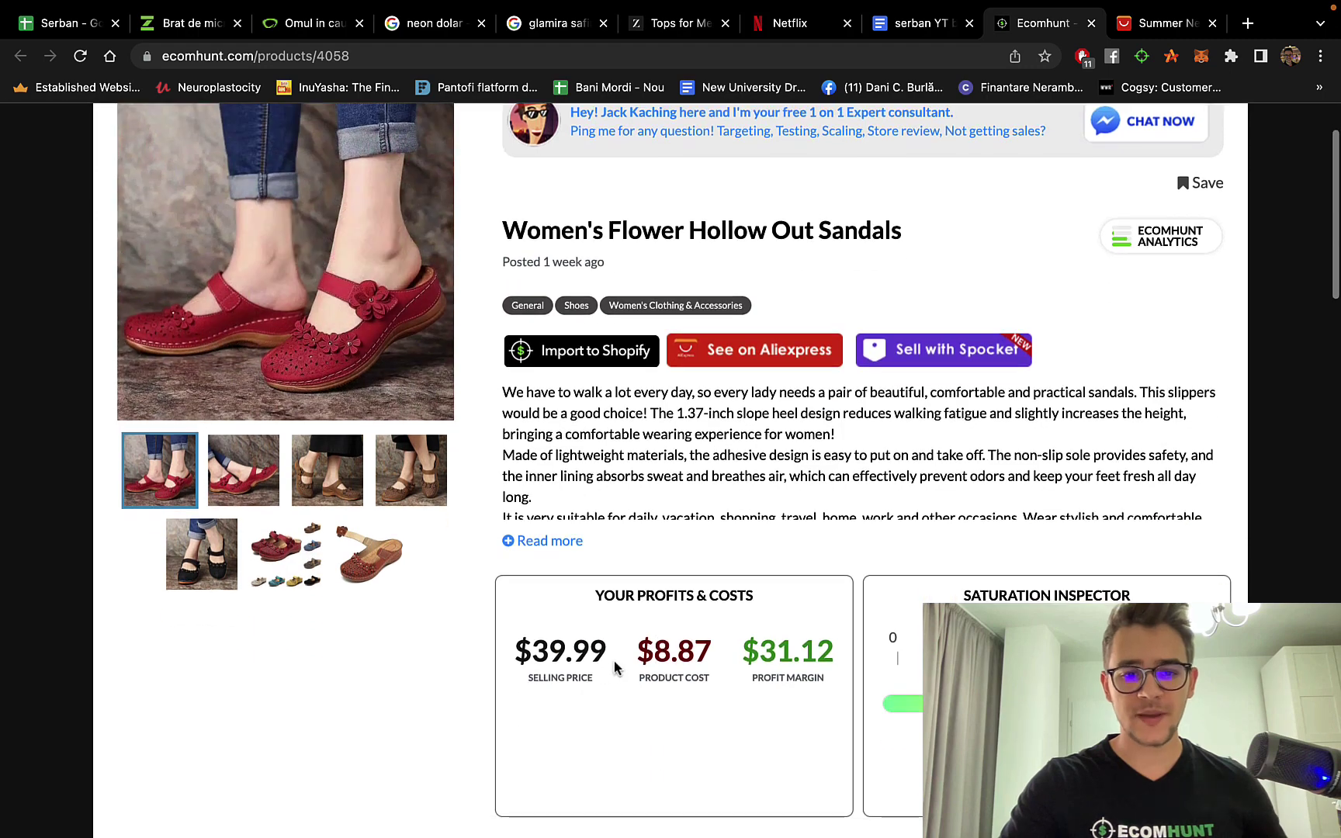
pyautogui.moveTo(614, 665); pyautogui.dragTo(525, 658)
pyautogui.click(524, 659)
pyautogui.scroll(-1, 776, 388)
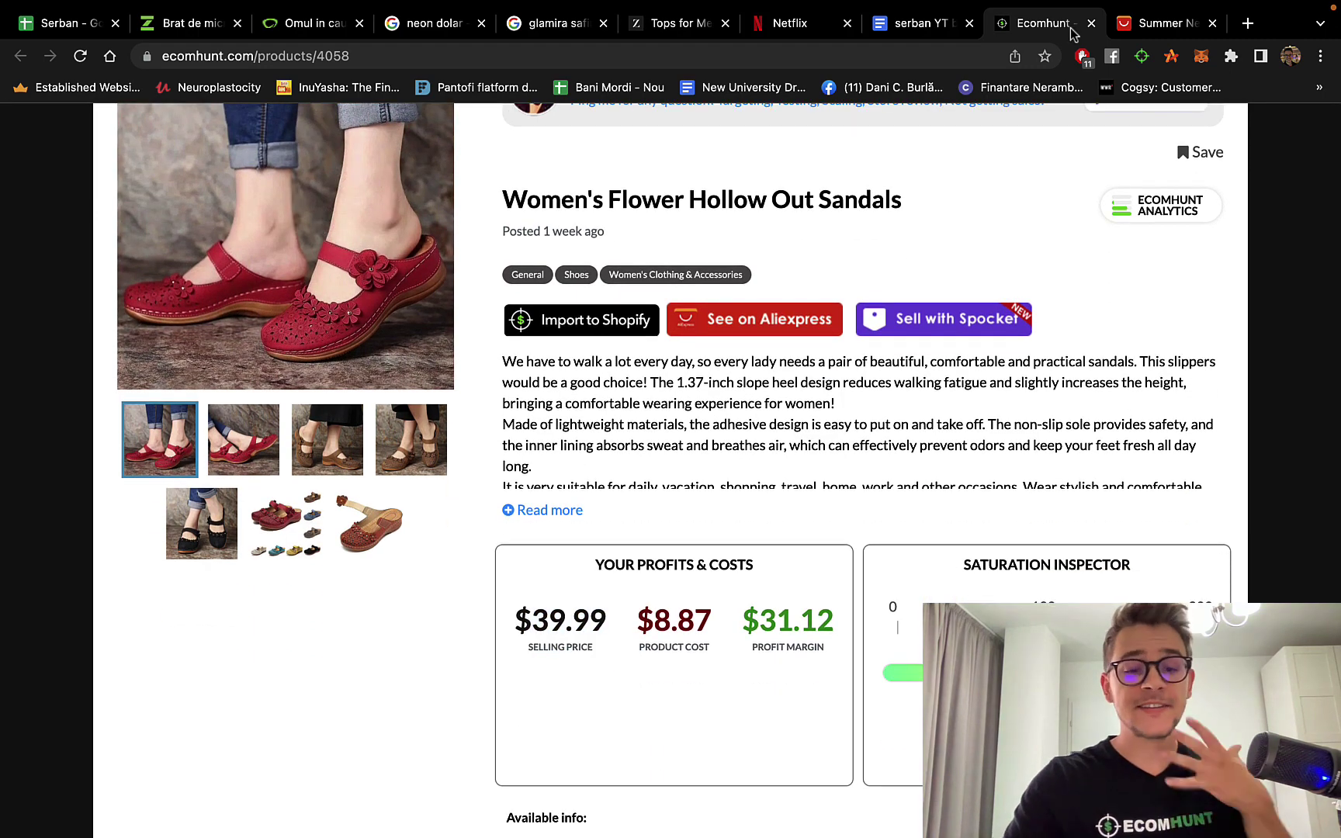
pyautogui.moveTo(835, 619); pyautogui.dragTo(744, 627)
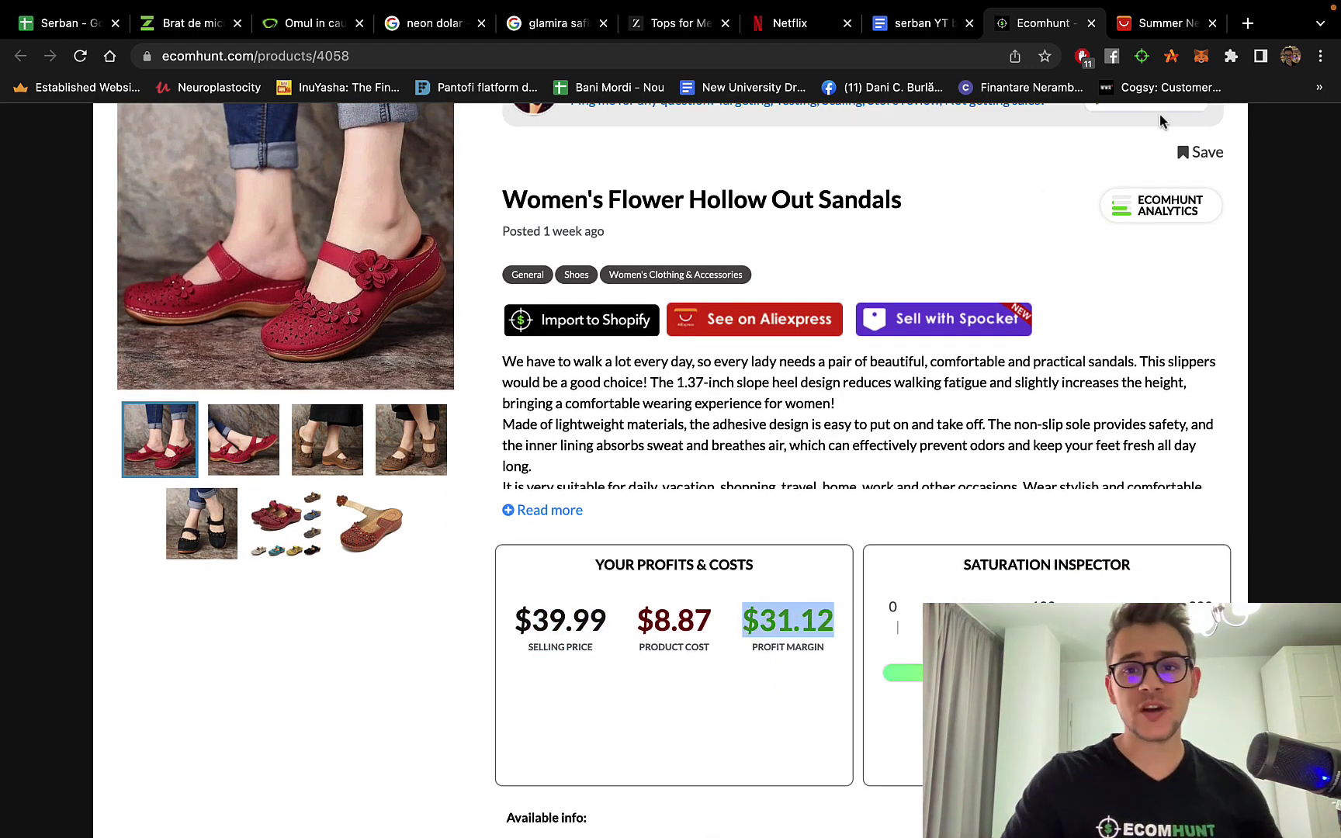
pyautogui.click(1139, 28)
pyautogui.scroll(-2, 685, 521)
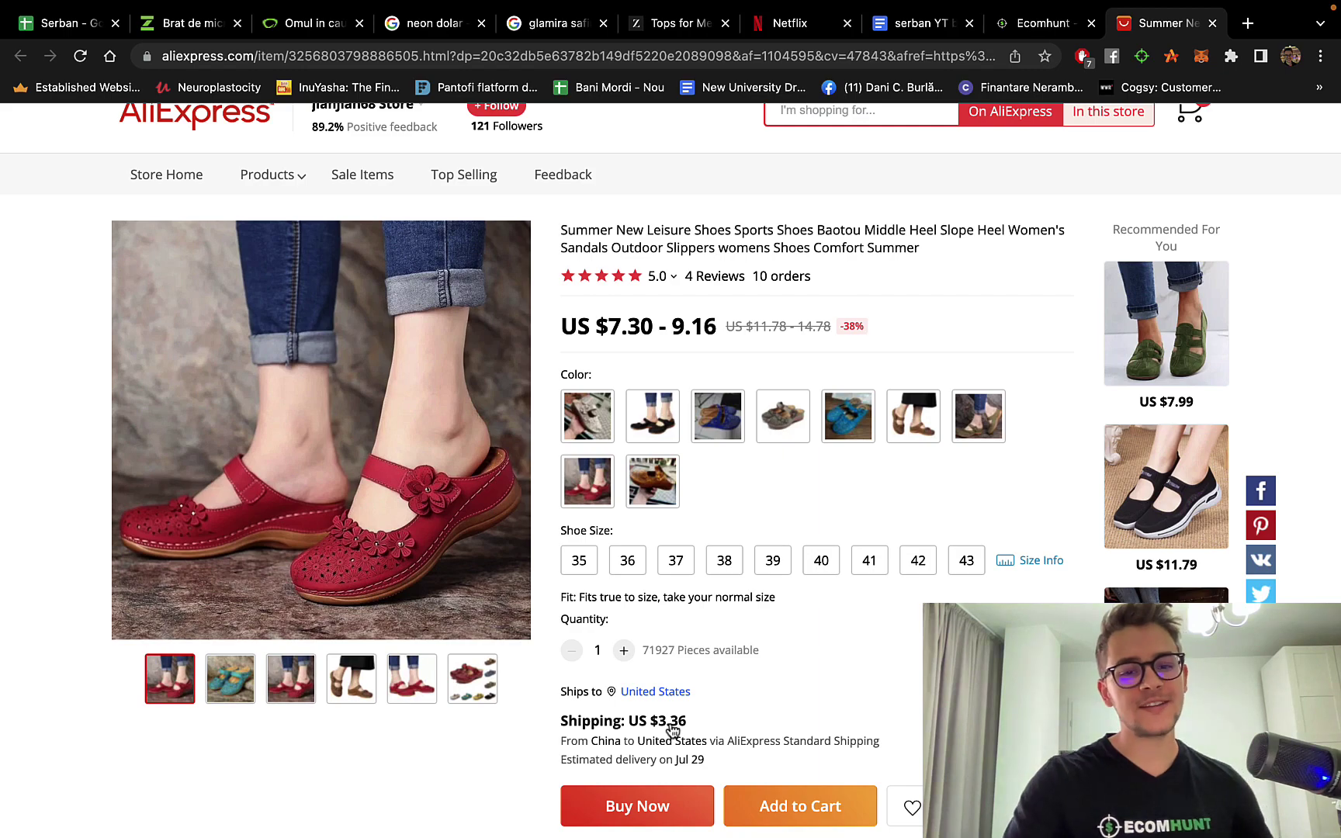
pyautogui.scroll(-4, 847, 619)
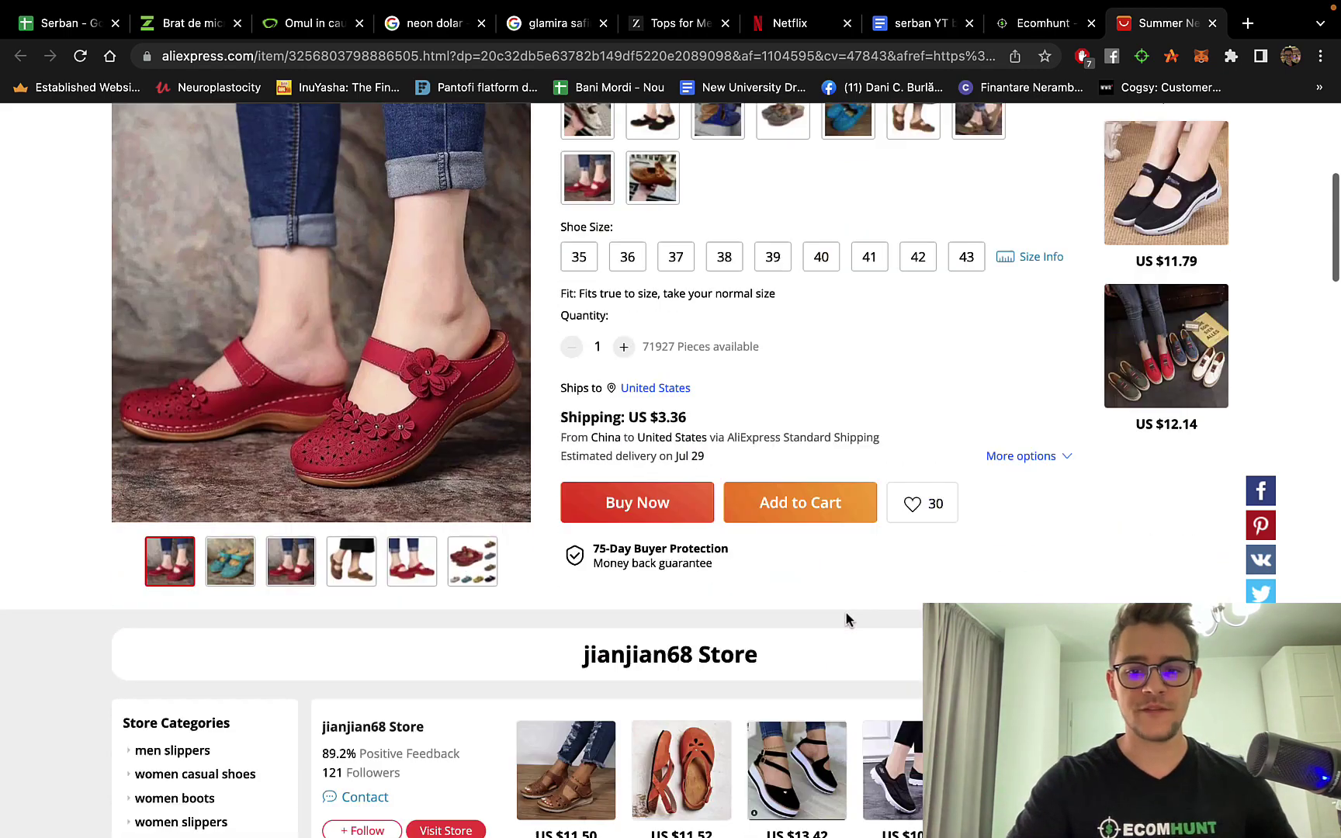
pyautogui.scroll(-10, 847, 619)
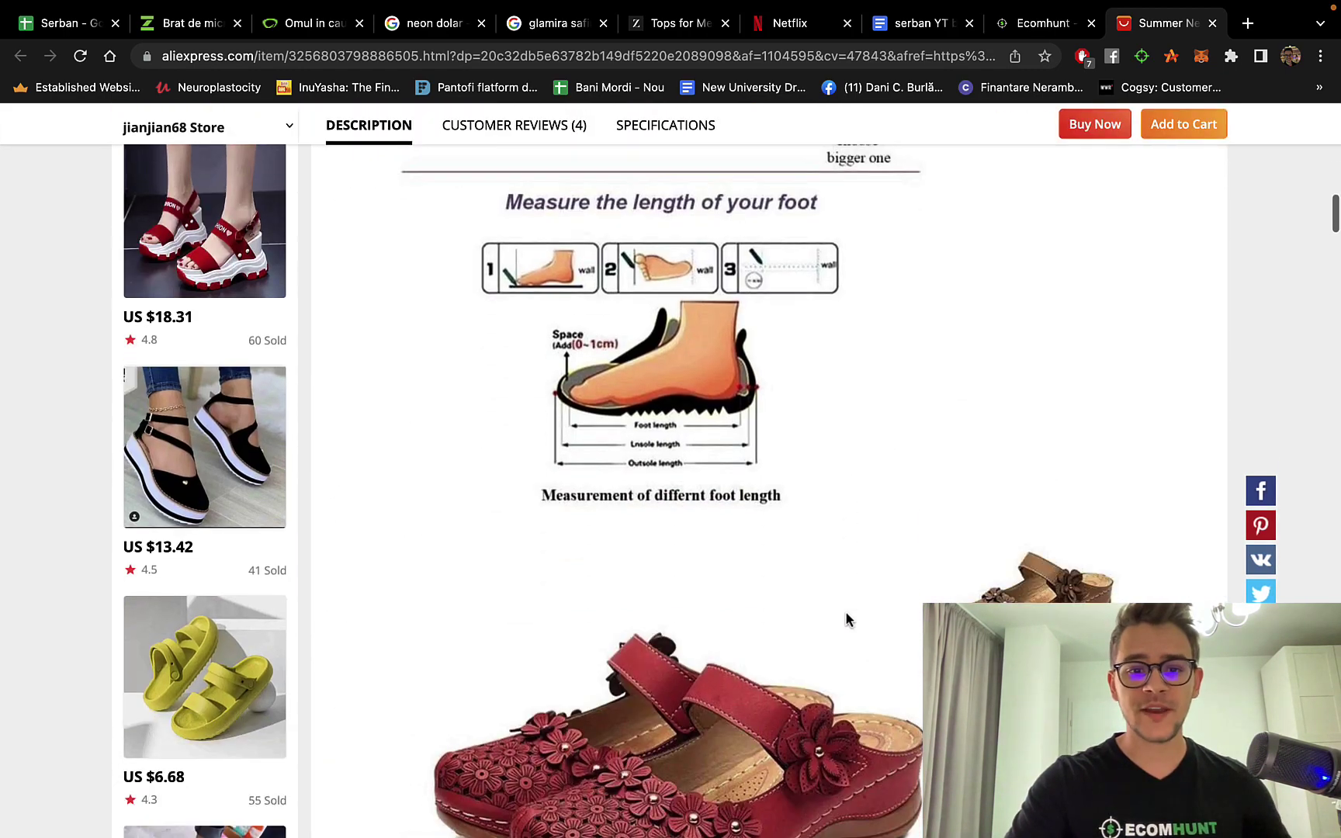
pyautogui.scroll(-12, 846, 618)
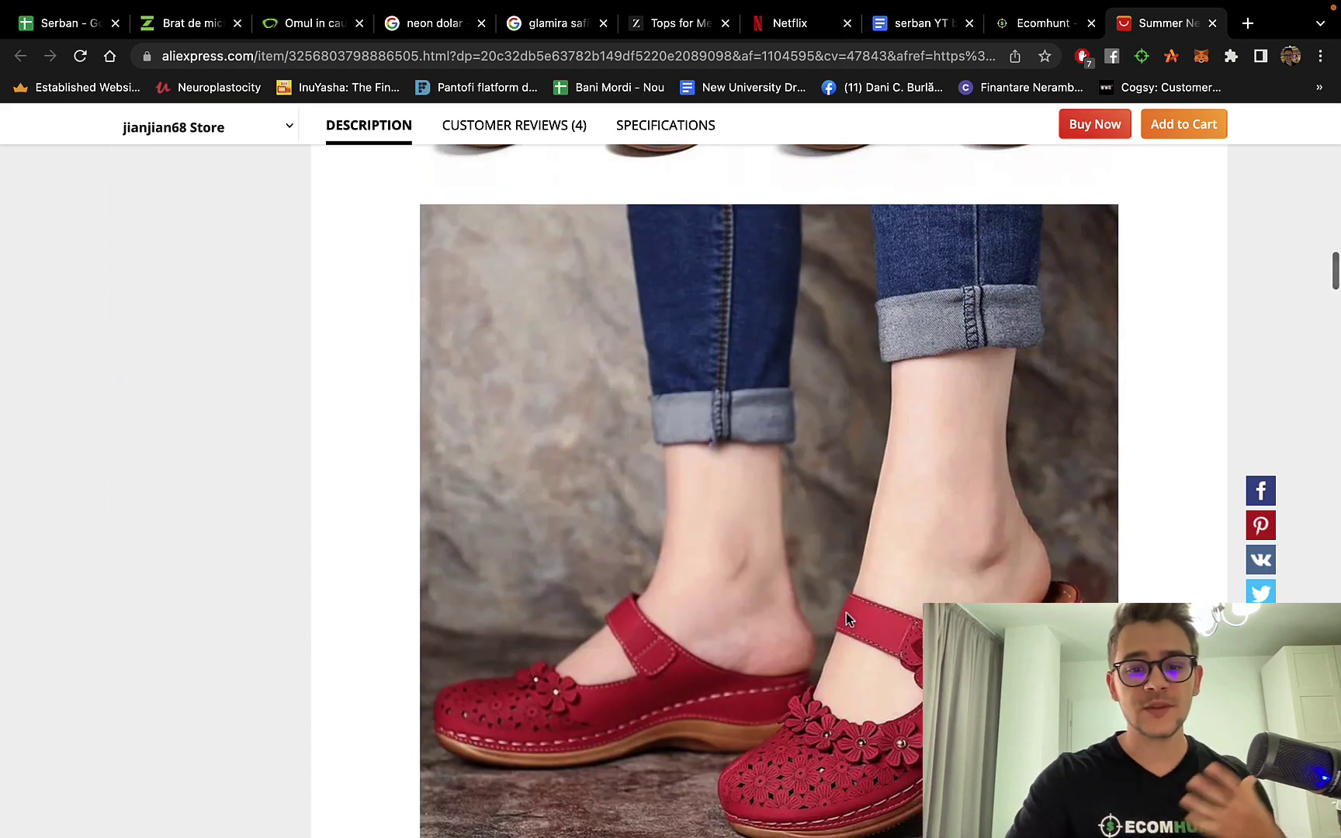
pyautogui.scroll(-9, 845, 611)
pyautogui.scroll(-8, 845, 611)
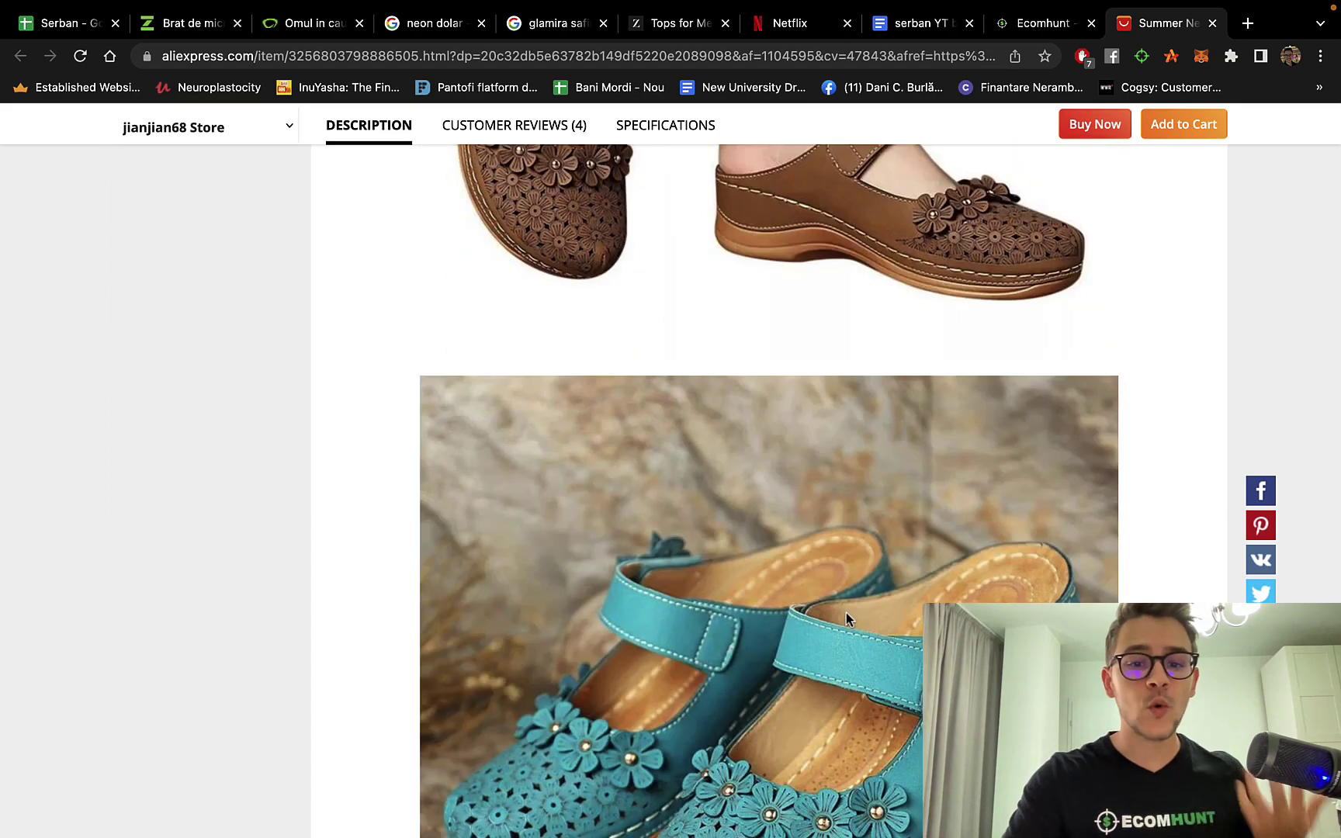
pyautogui.scroll(-15, 845, 612)
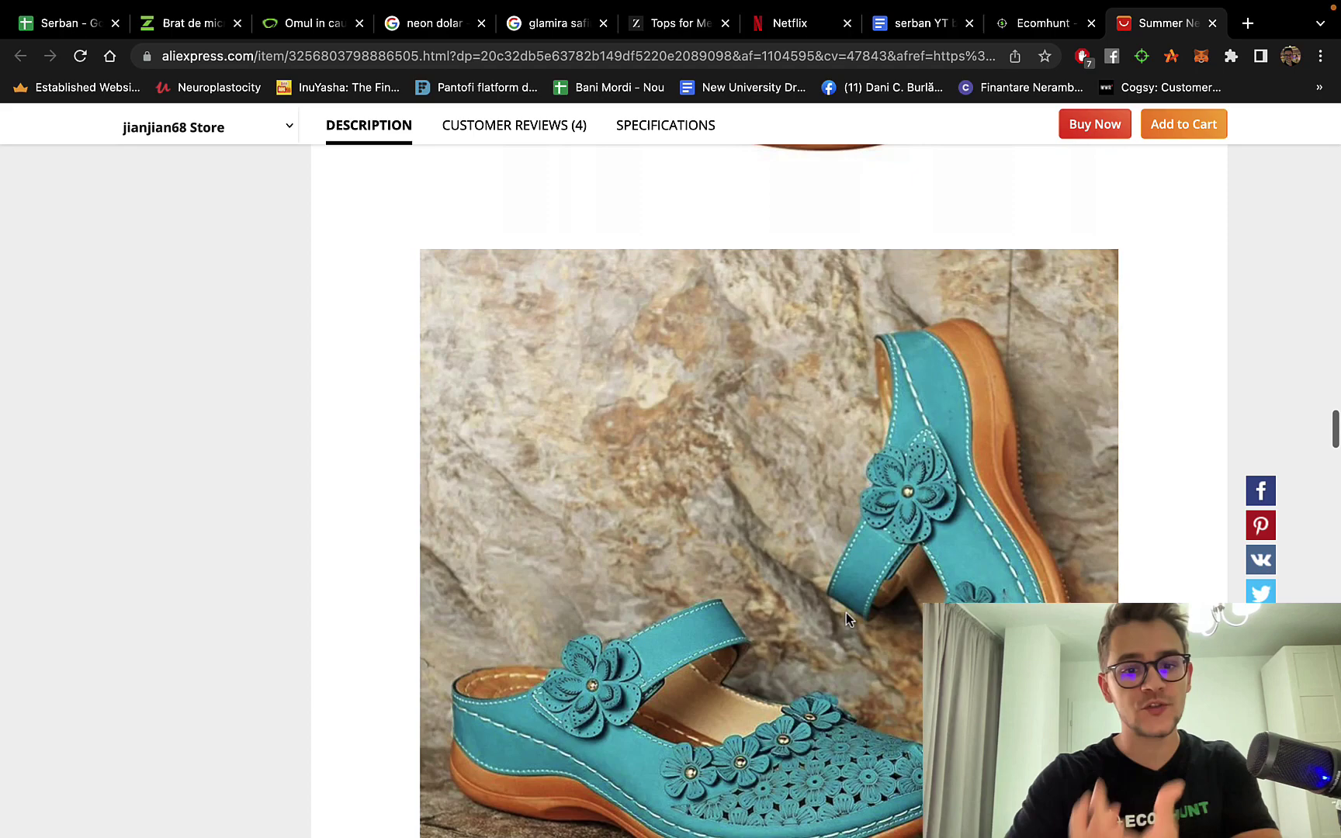
pyautogui.scroll(-20, 845, 612)
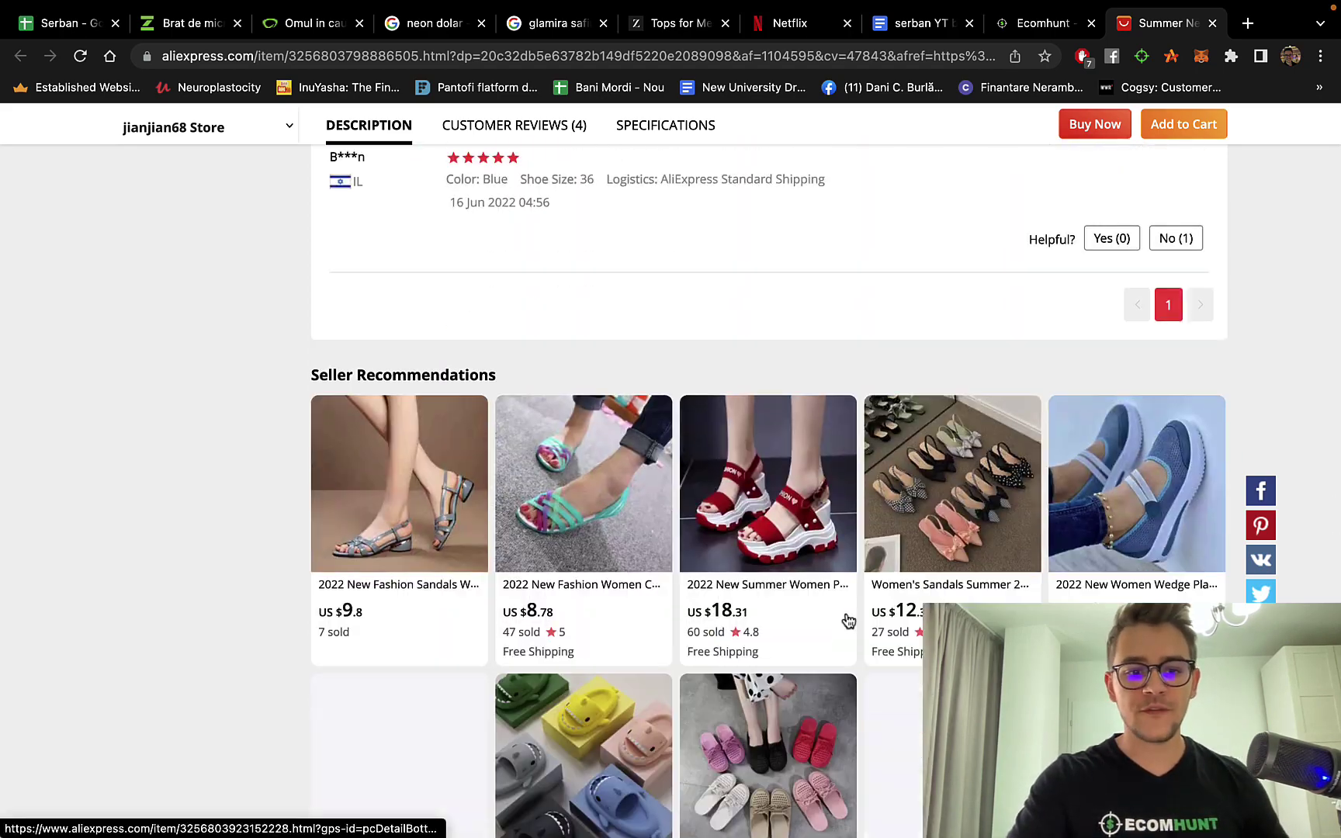
pyautogui.scroll(-2, 847, 616)
pyautogui.scroll(8, 847, 617)
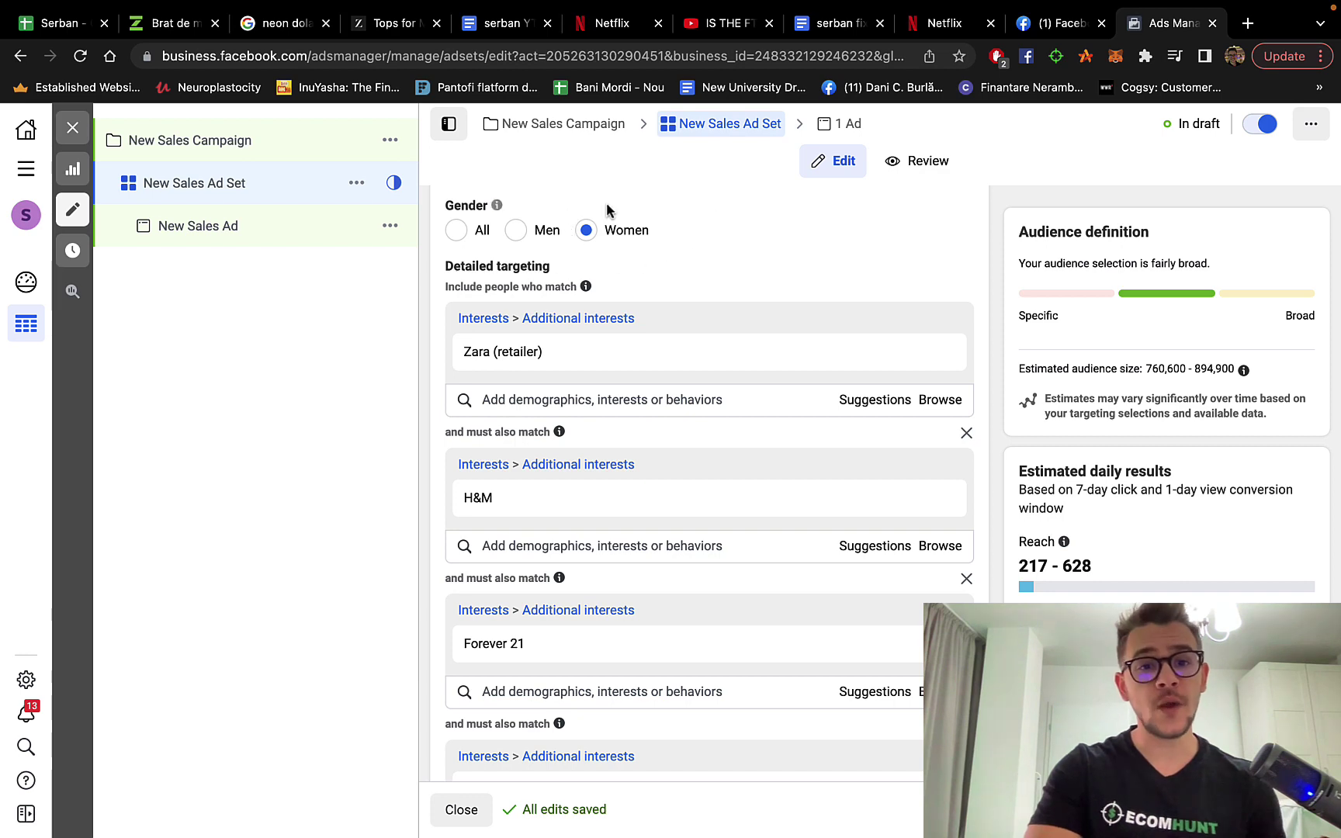
pyautogui.moveTo(597, 335)
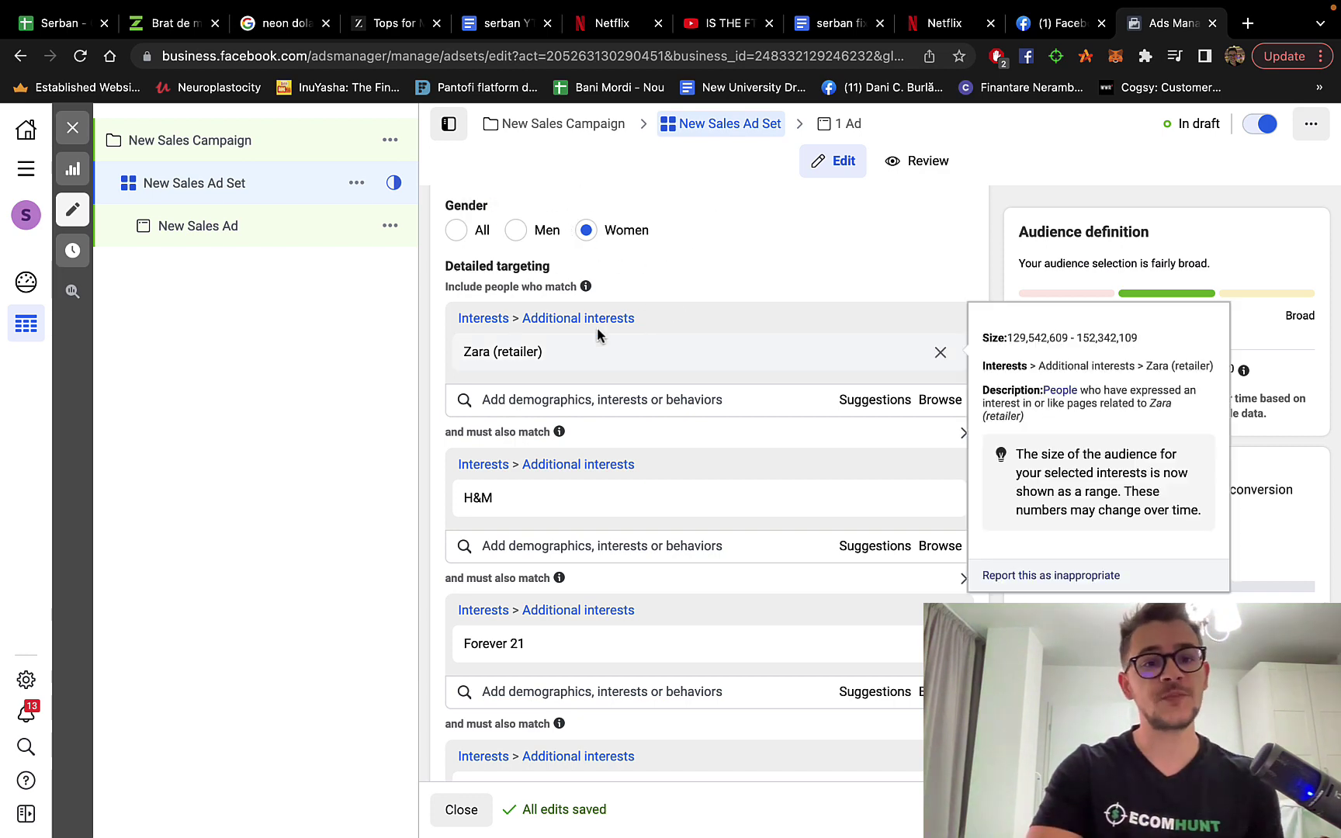
pyautogui.moveTo(545, 337)
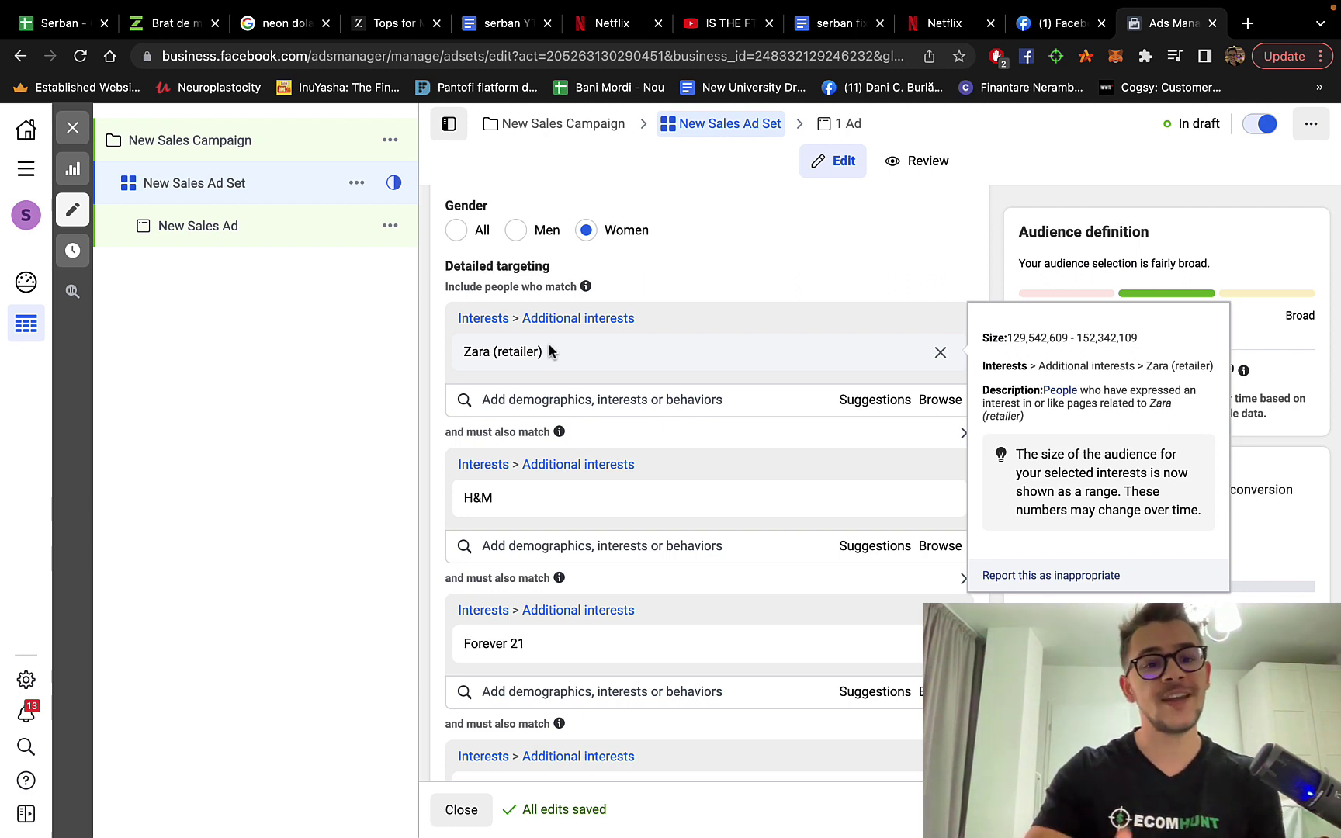
pyautogui.moveTo(488, 502)
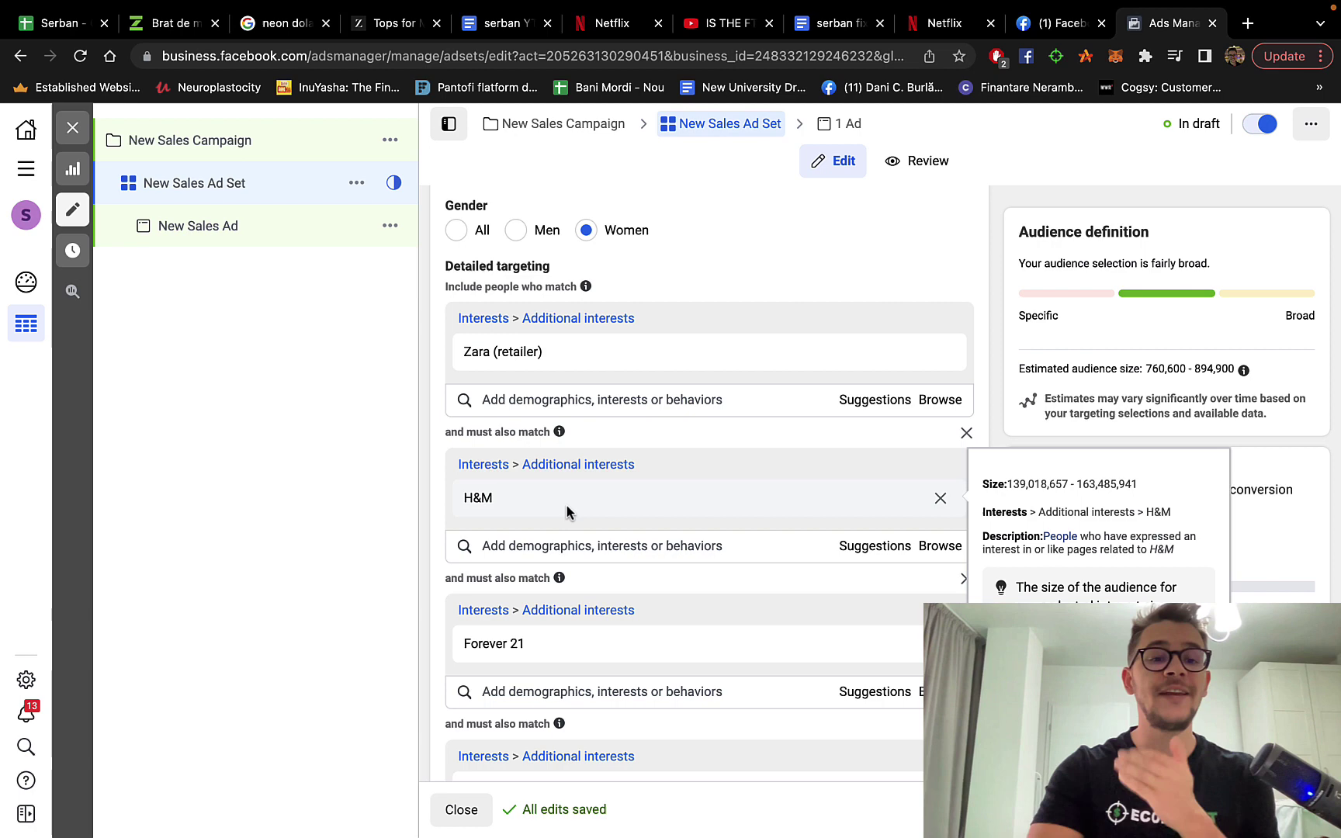
pyautogui.scroll(-3, 550, 553)
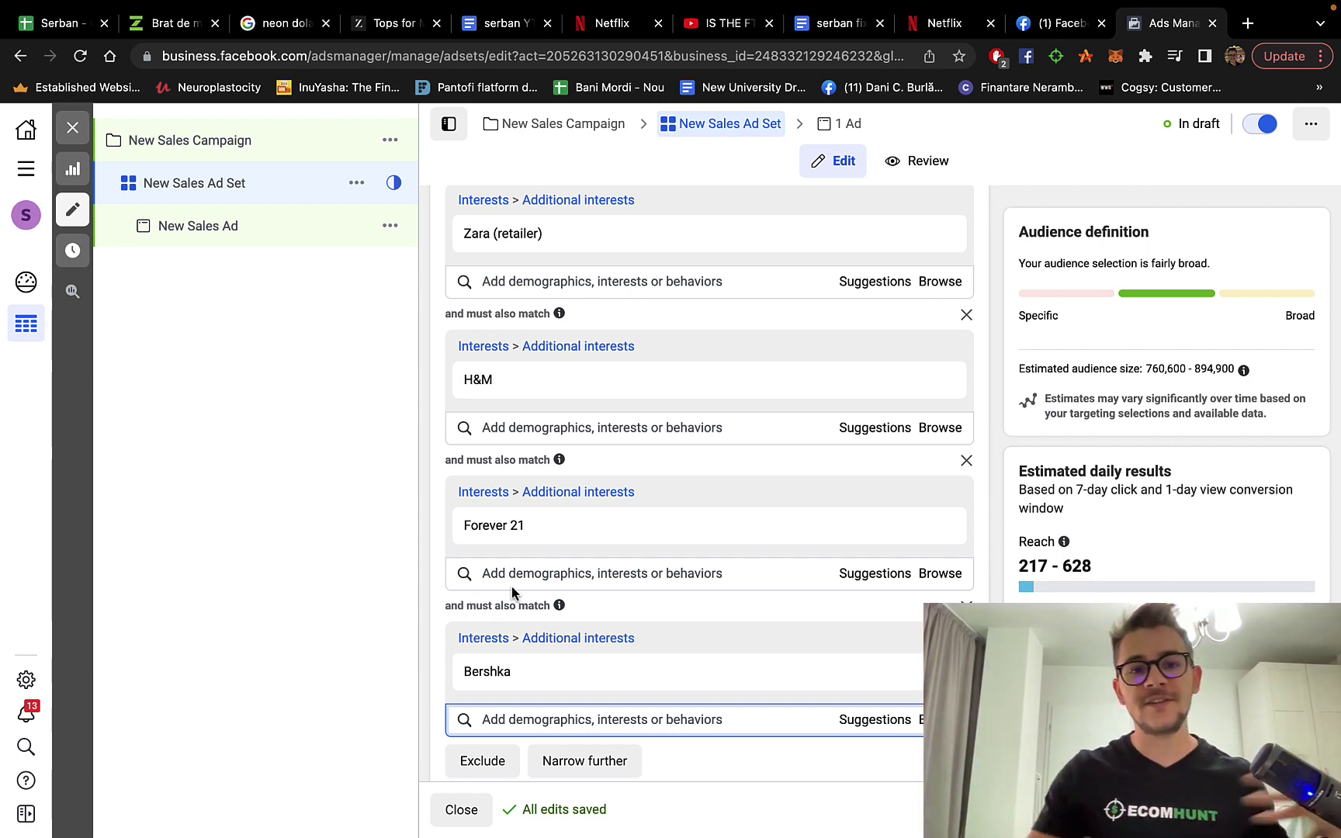
pyautogui.scroll(2, 512, 592)
pyautogui.scroll(1, 513, 593)
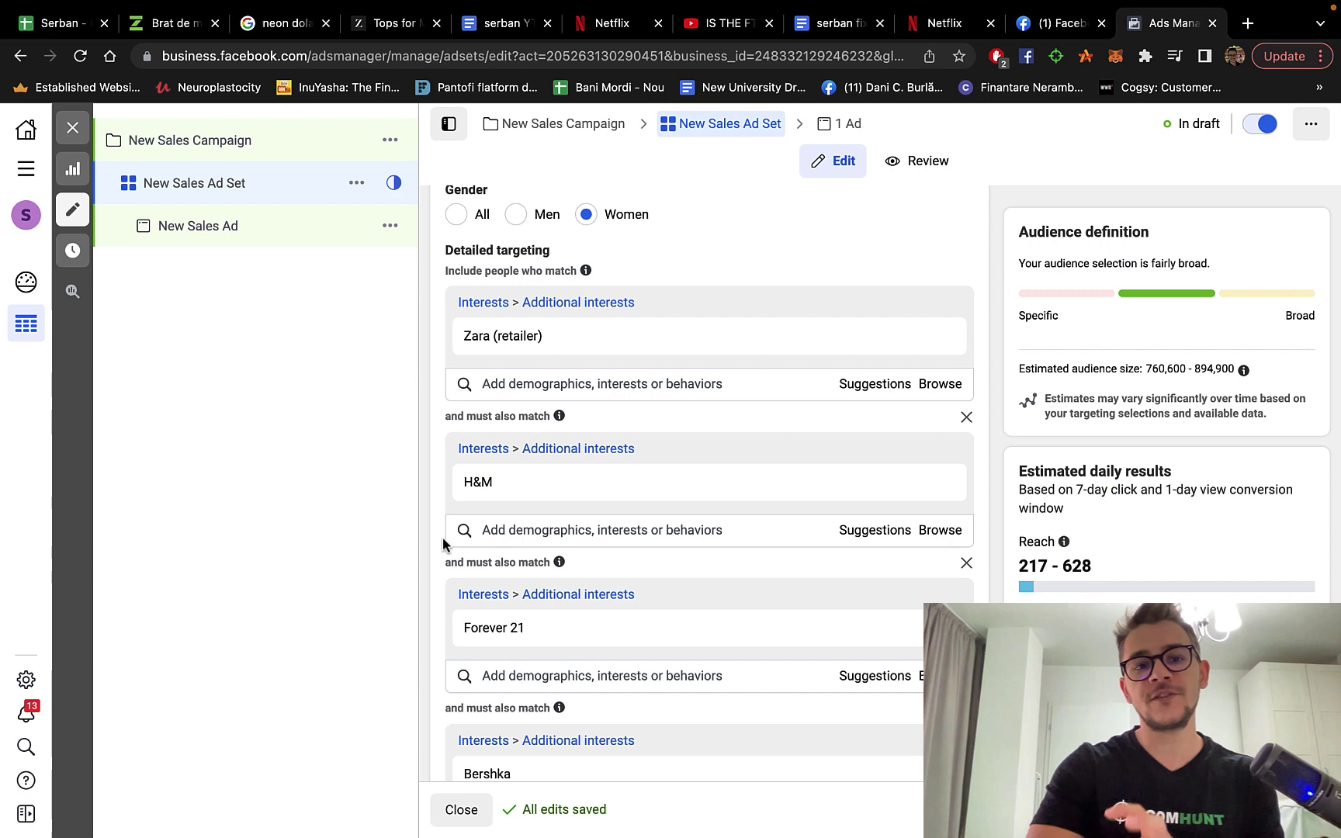
pyautogui.scroll(-2, 465, 582)
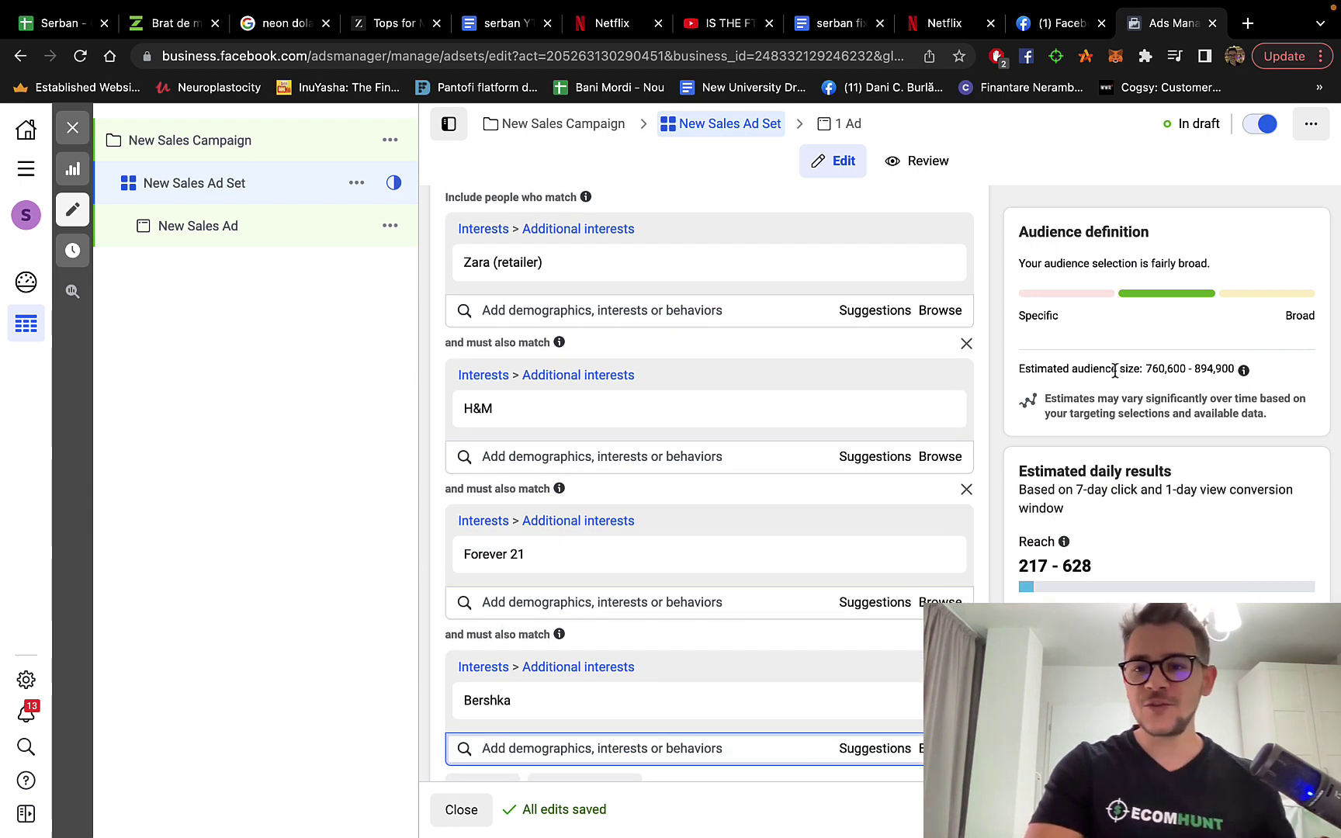
pyautogui.moveTo(1149, 368); pyautogui.dragTo(1240, 376)
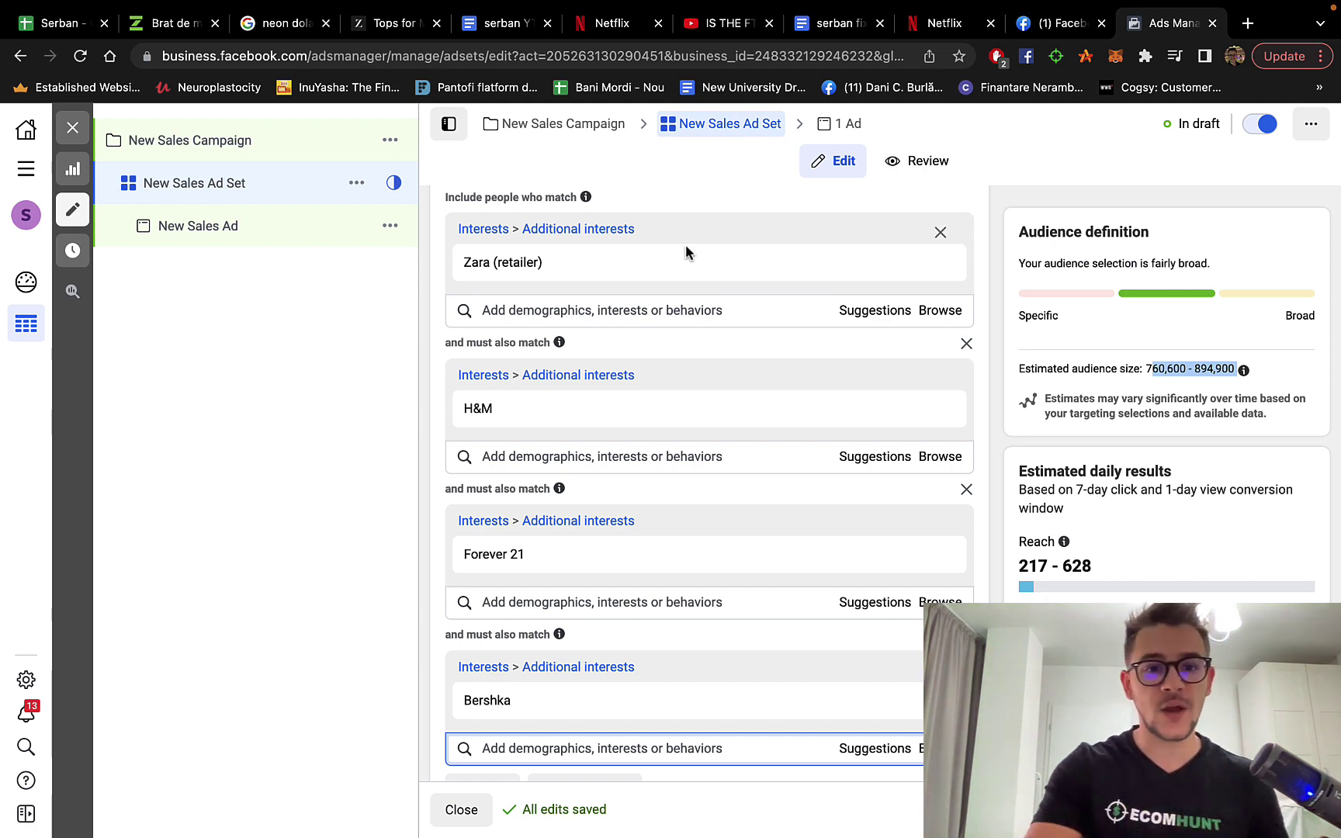
pyautogui.moveTo(493, 571)
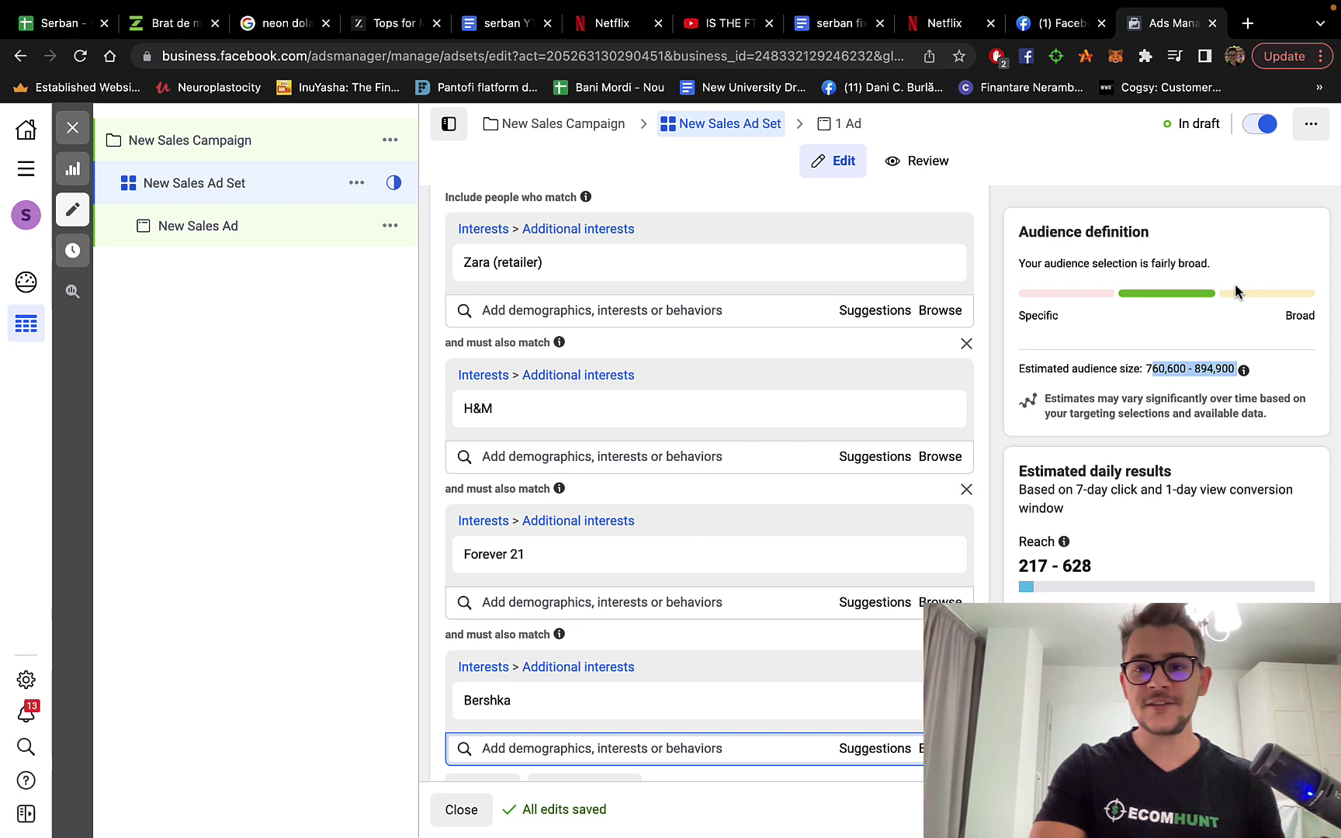
pyautogui.click(1106, 373)
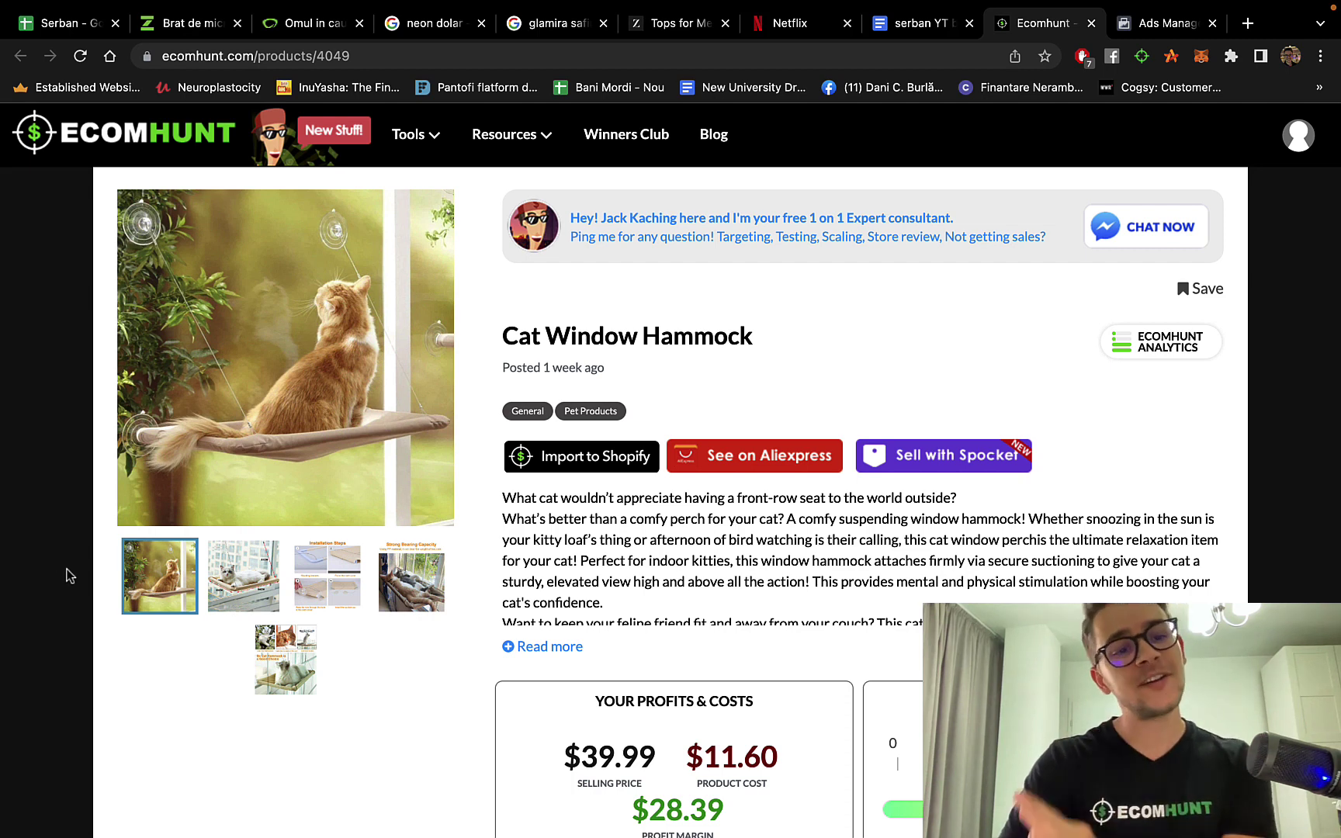
# - Browse the Cat Window Hammock gallery images, including the Installation Steps image
pyautogui.click(272, 578)
pyautogui.click(327, 576)
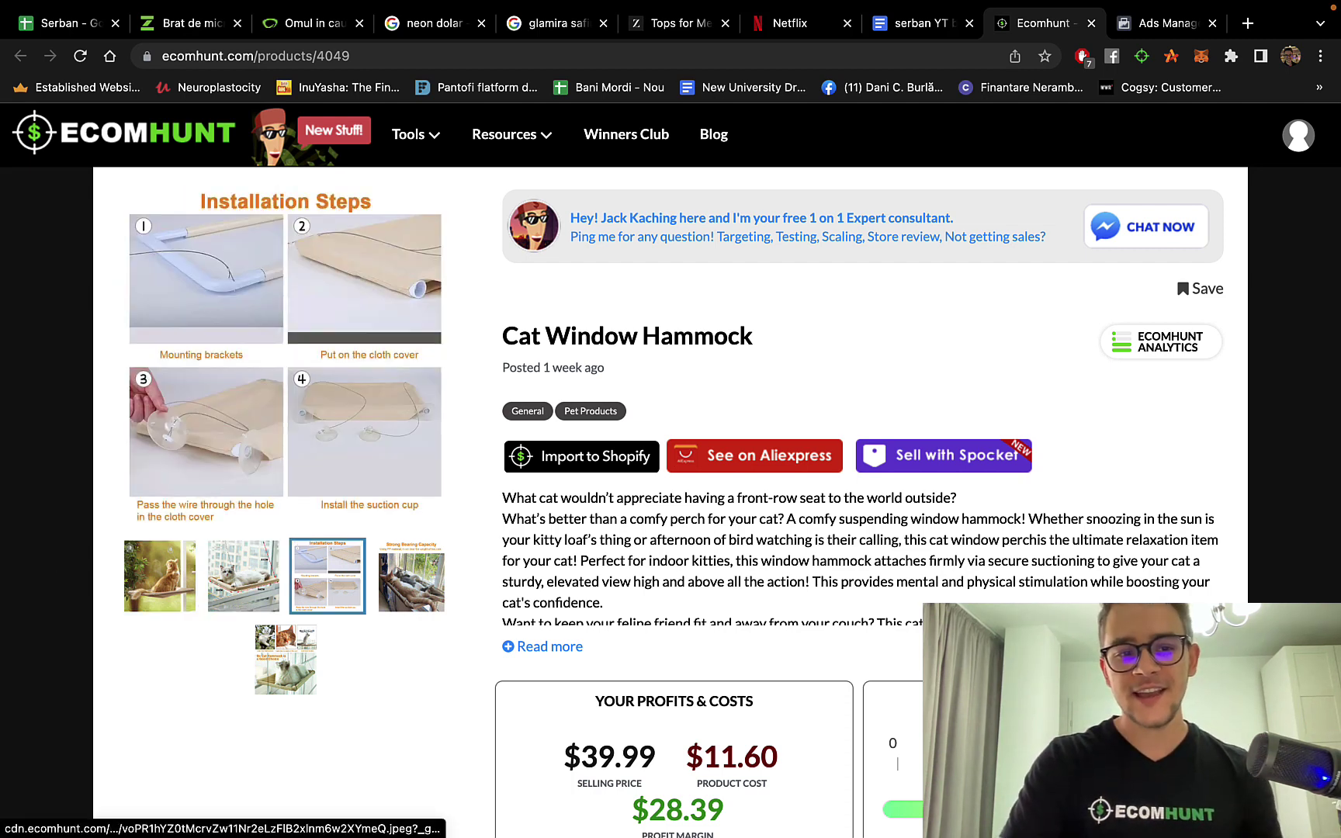
pyautogui.click(412, 576)
pyautogui.click(286, 659)
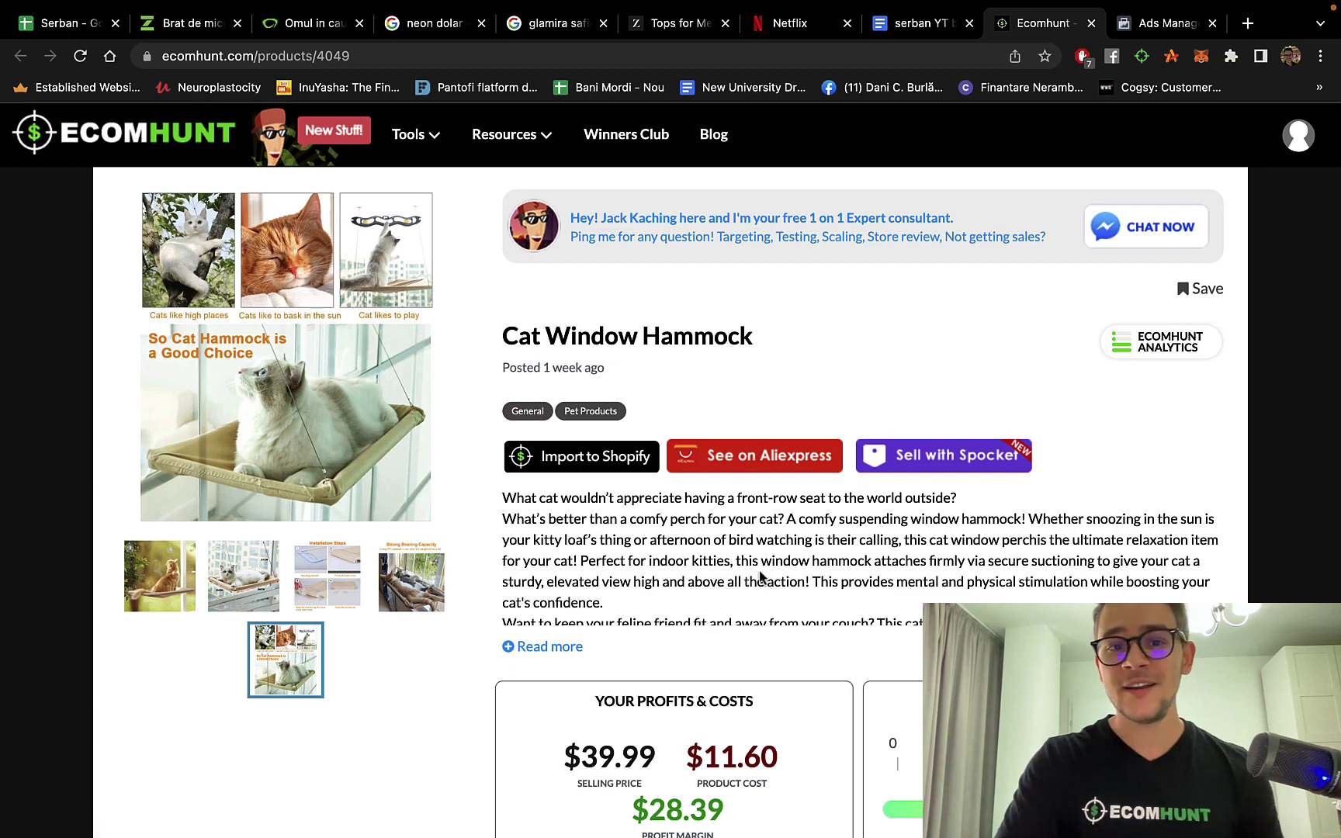
pyautogui.scroll(-6, 760, 578)
pyautogui.scroll(6, 667, 635)
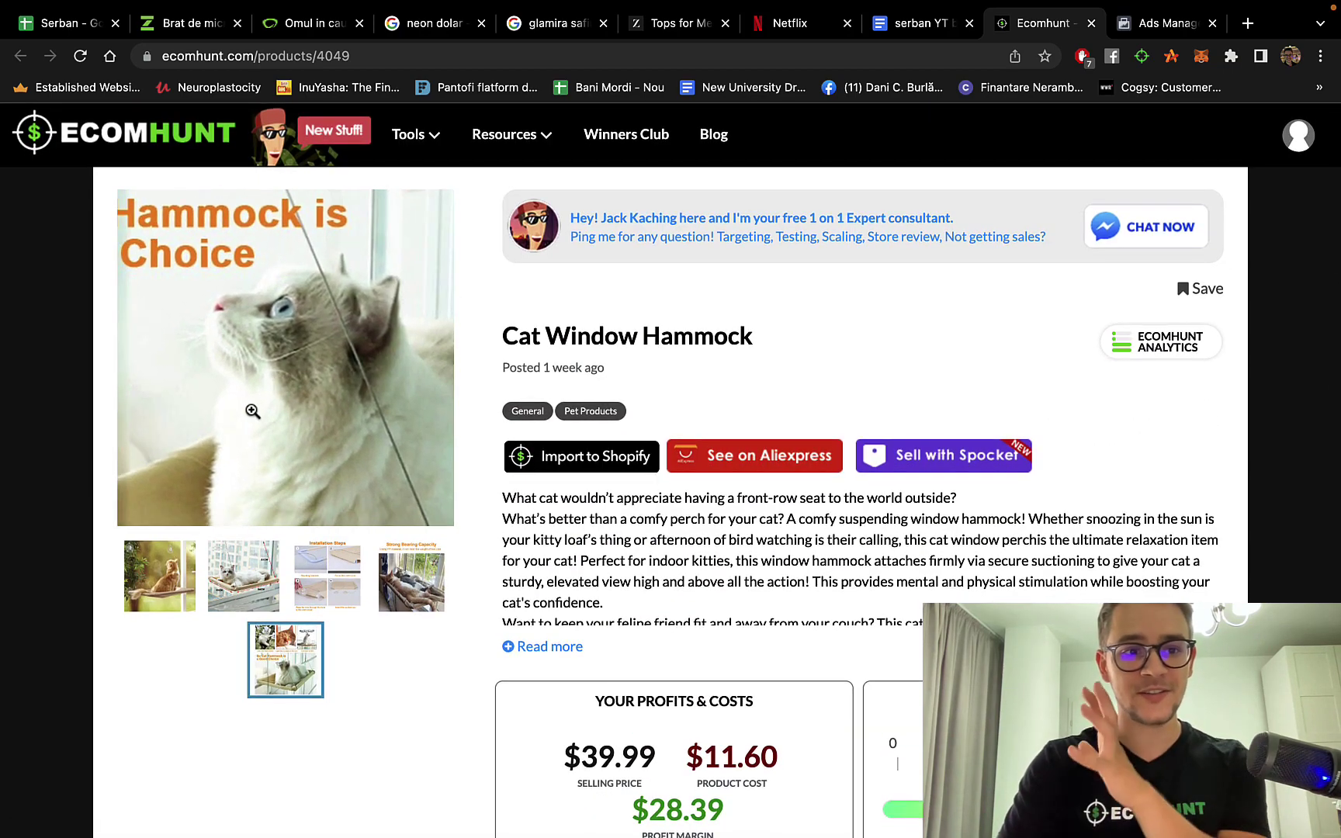
# - View the hammock photo with dimensions and expand the full product description
pyautogui.click(254, 578)
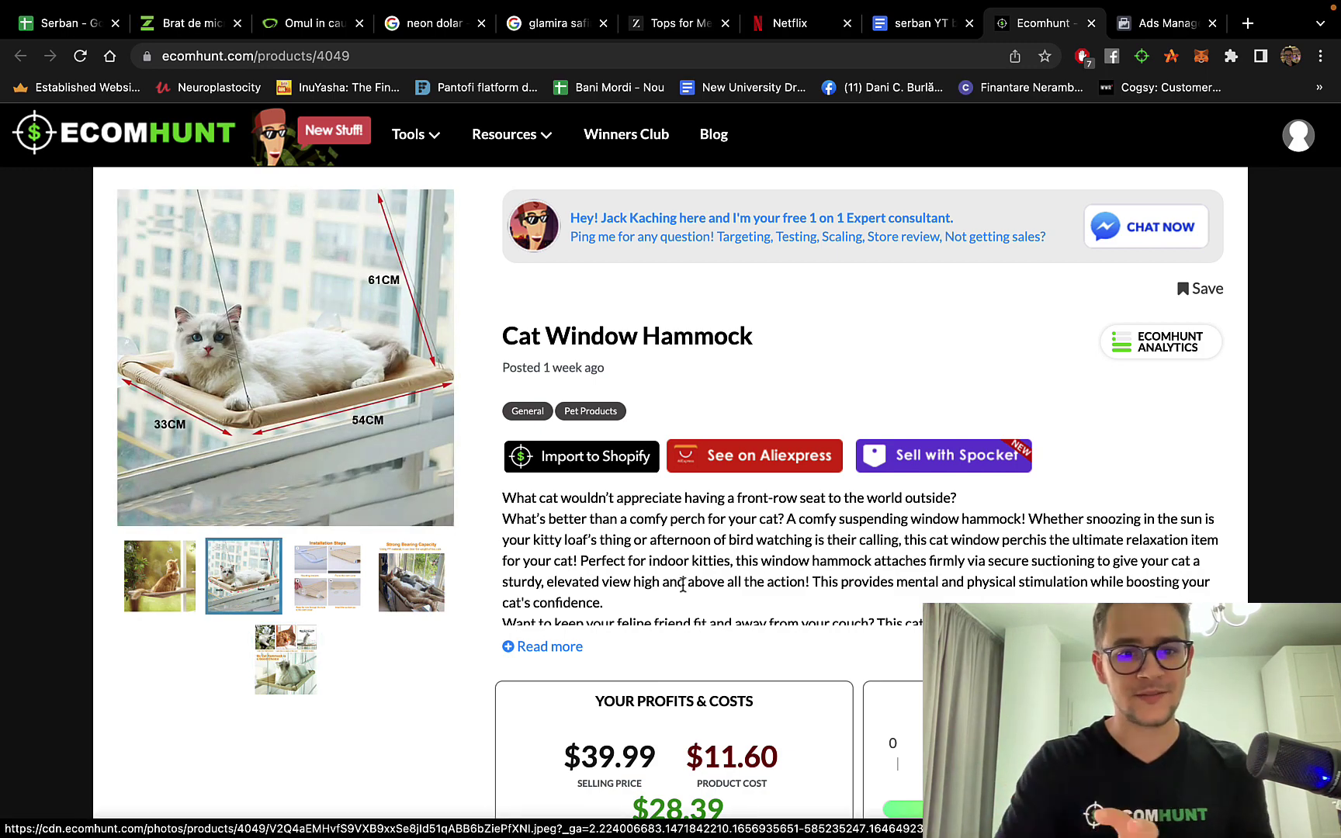
pyautogui.click(553, 647)
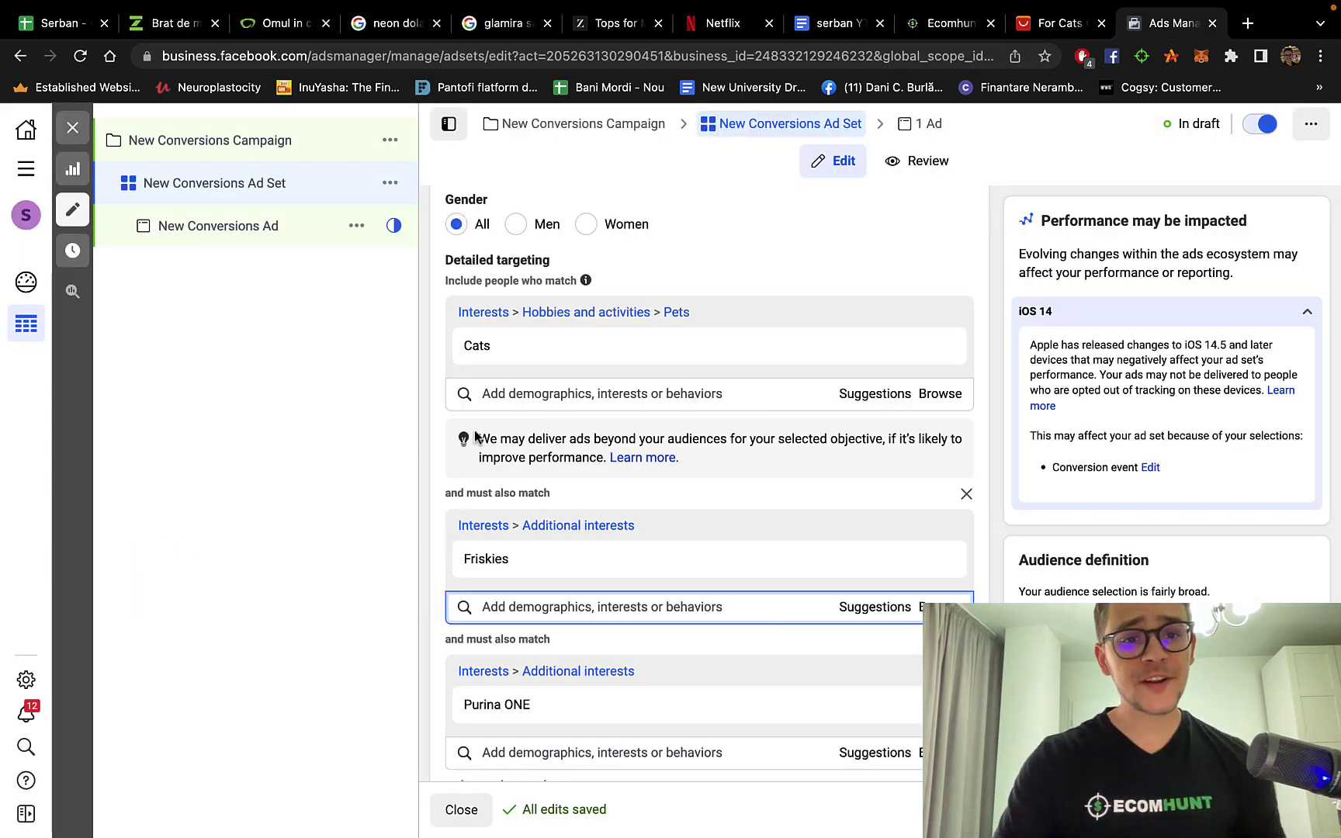
pyautogui.moveTo(604, 371)
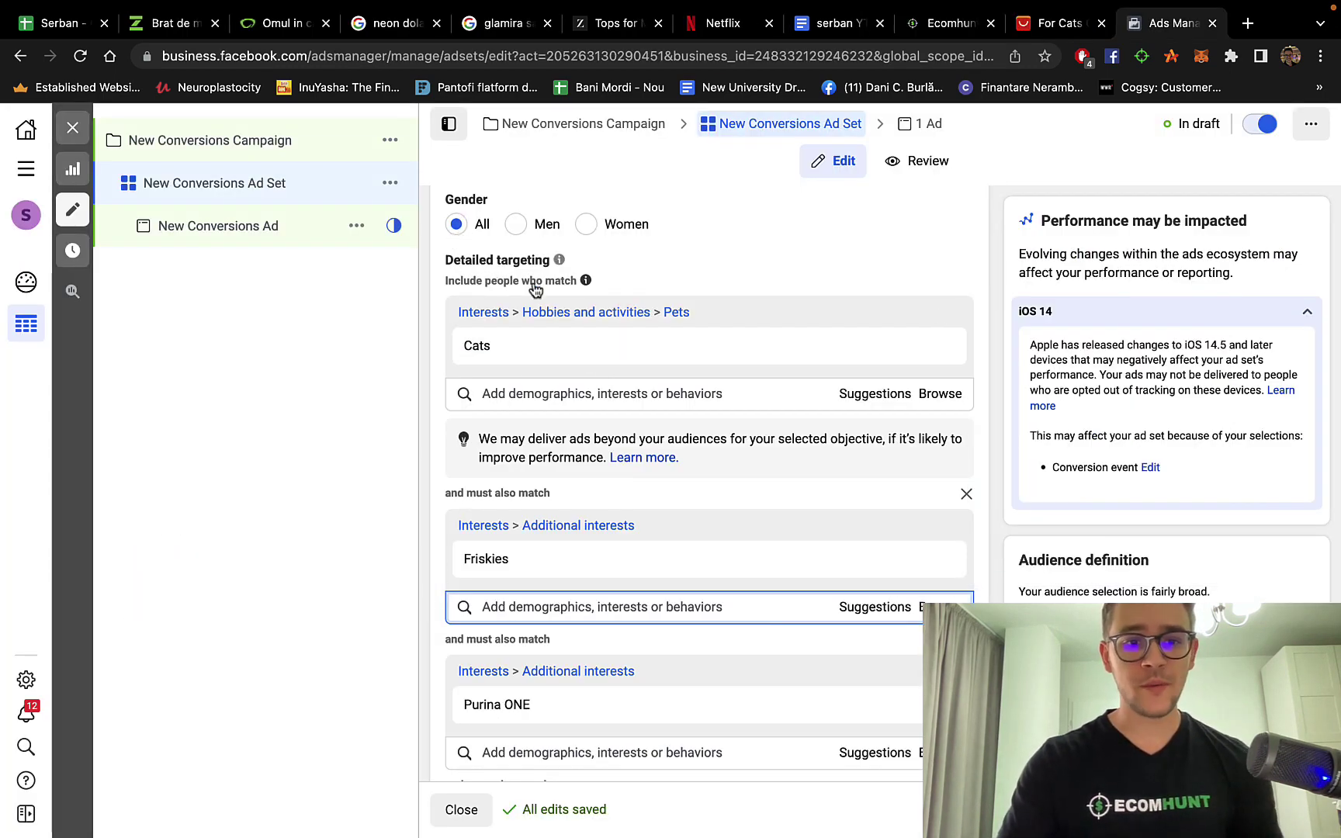
pyautogui.scroll(-2, 568, 422)
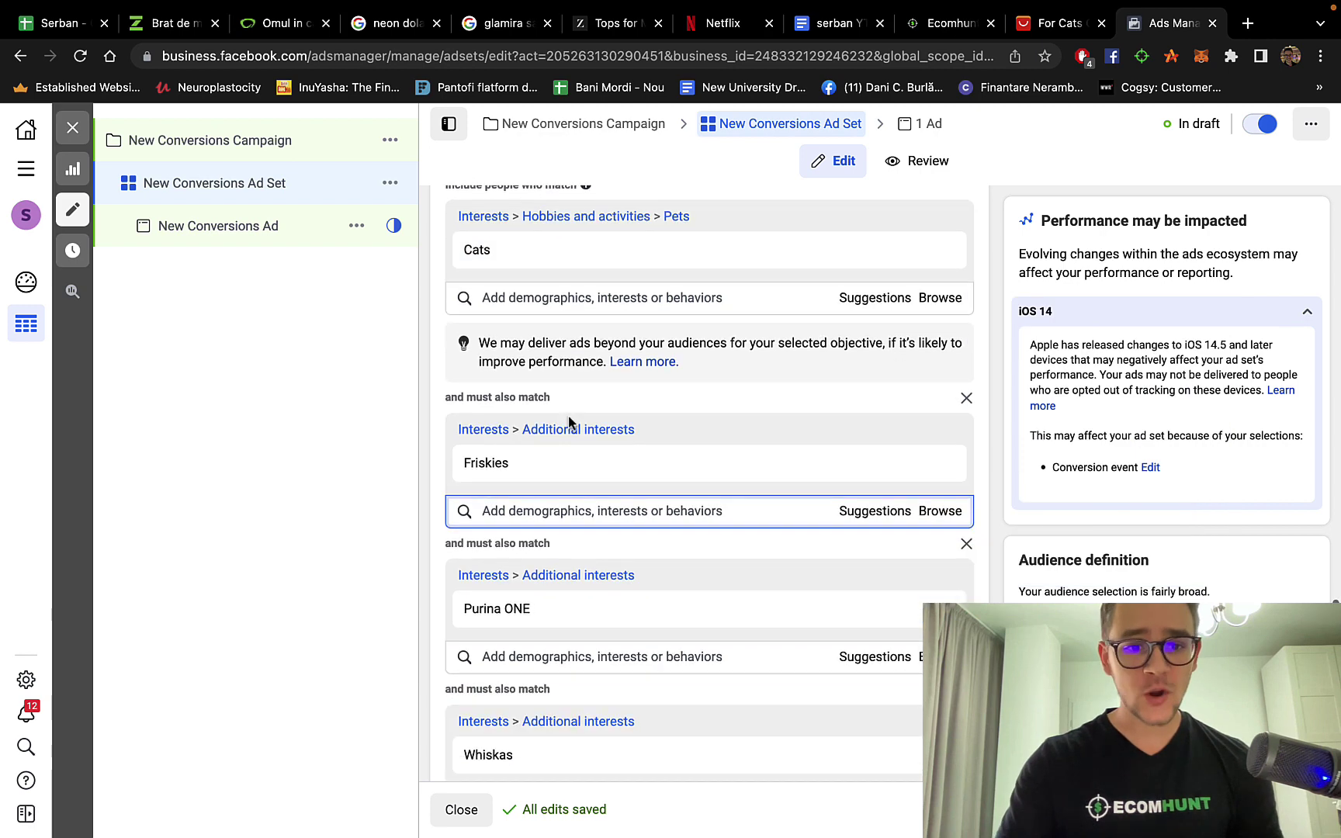
pyautogui.moveTo(479, 478)
pyautogui.scroll(-2, 523, 483)
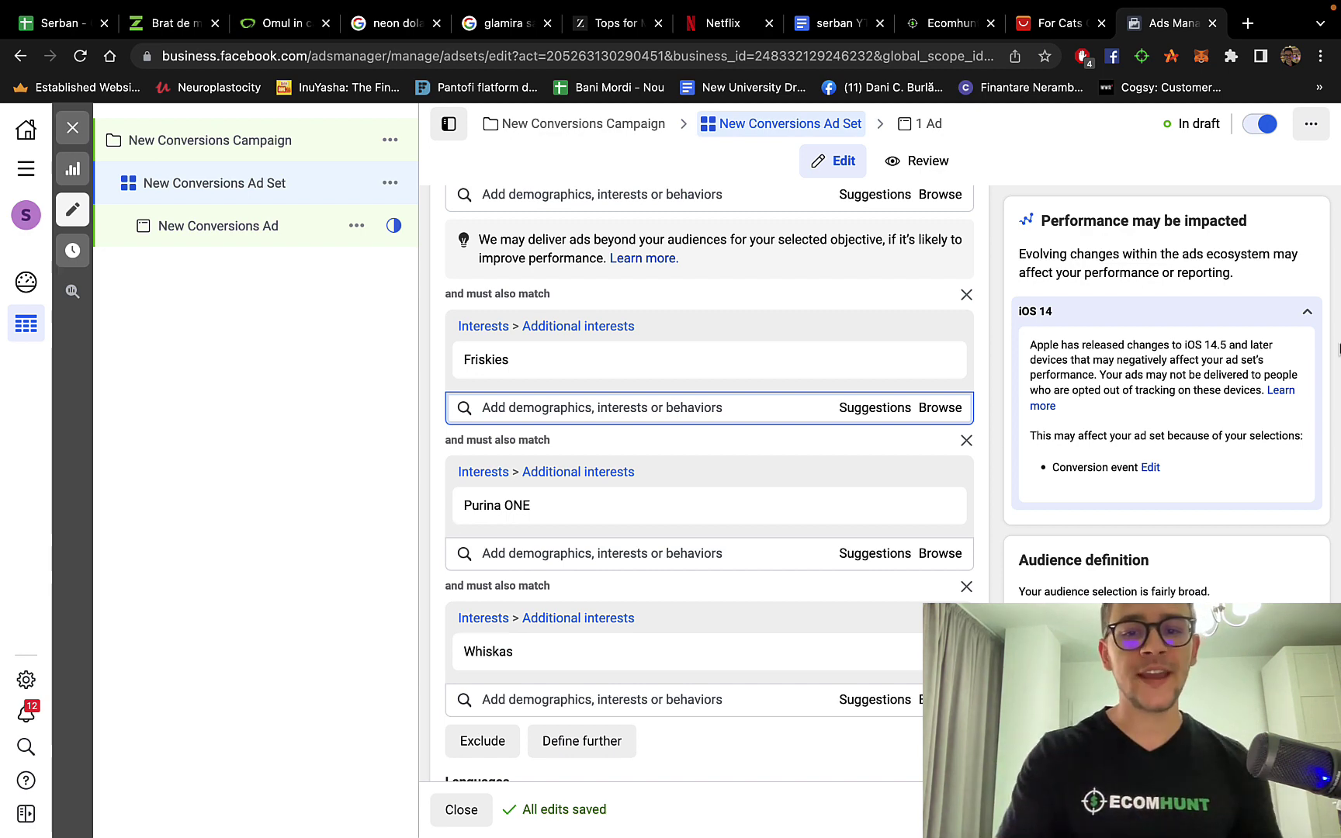
pyautogui.scroll(-2, 440, 527)
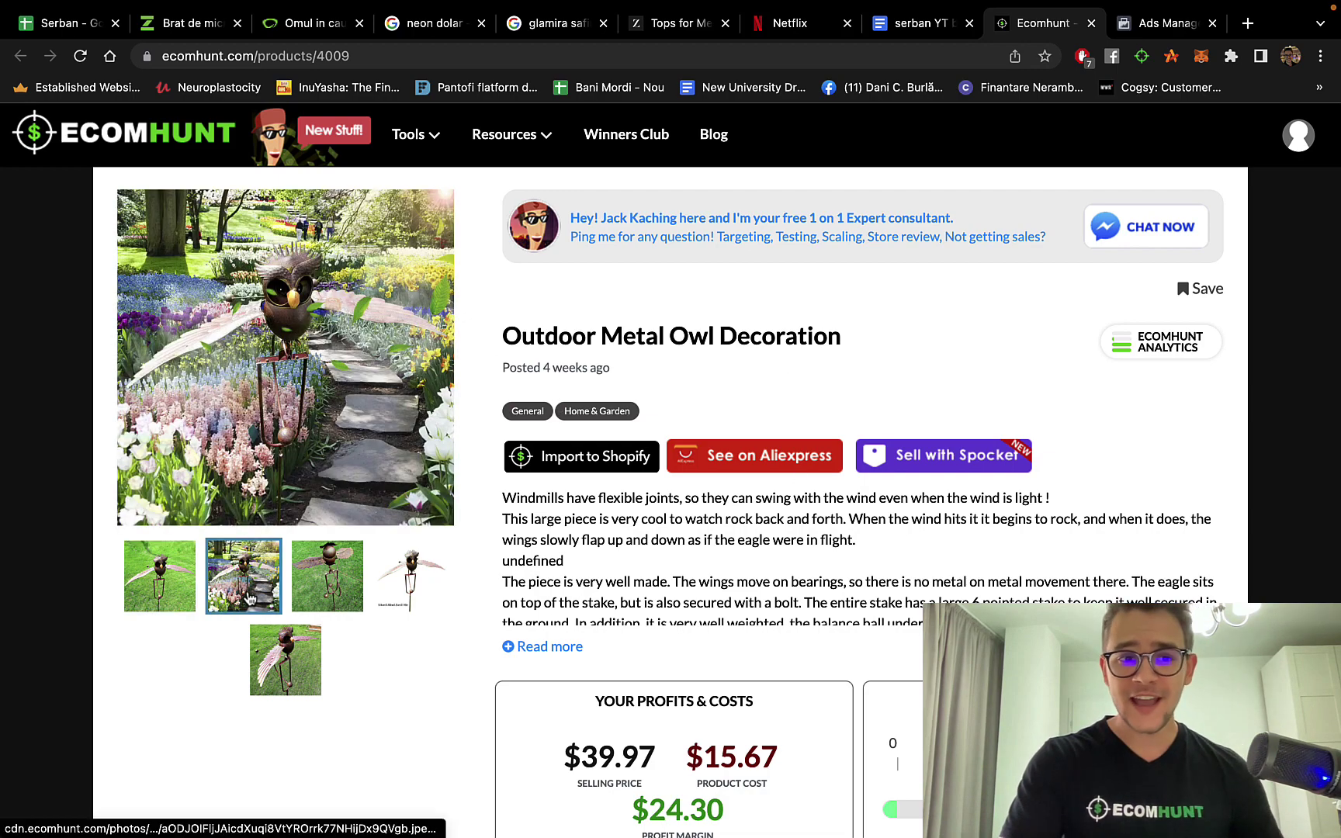
pyautogui.click(322, 599)
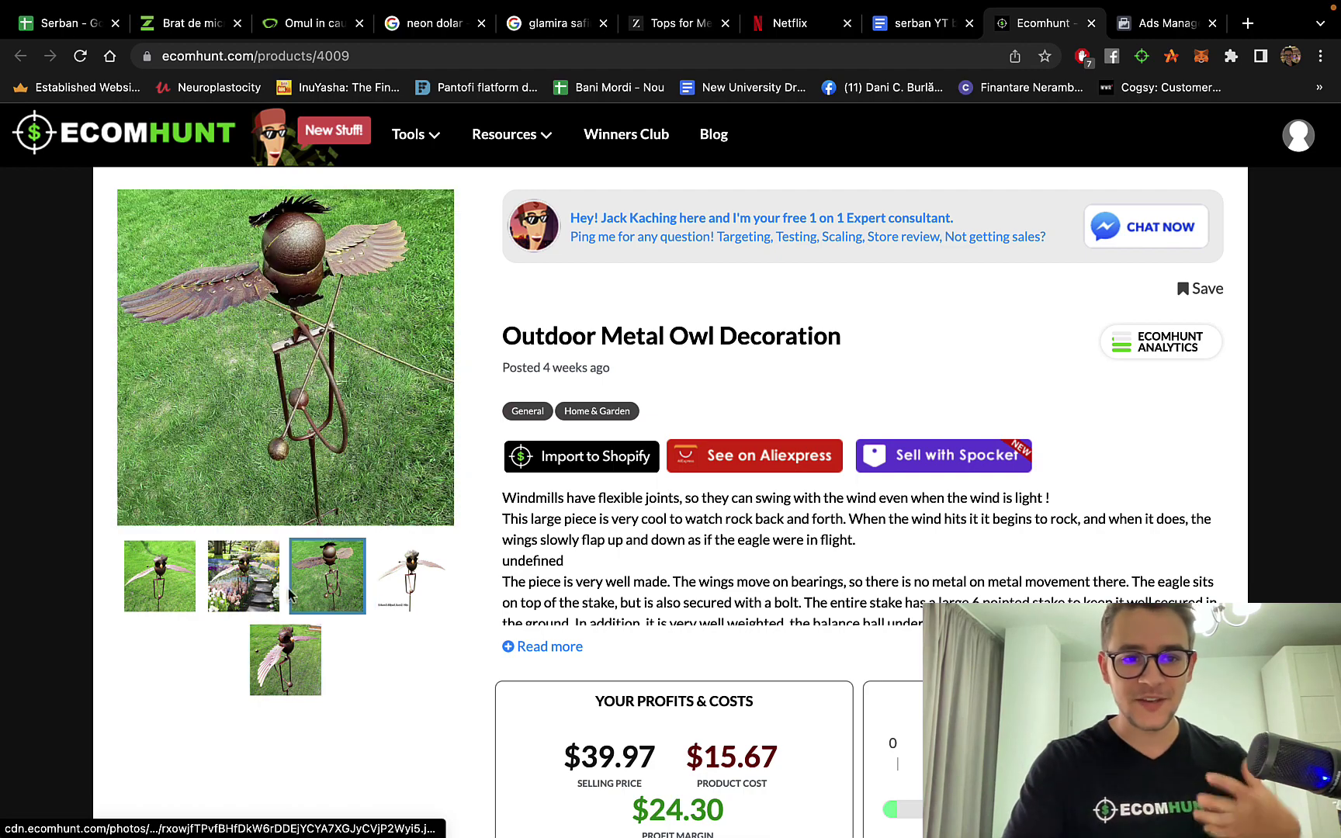
pyautogui.click(207, 588)
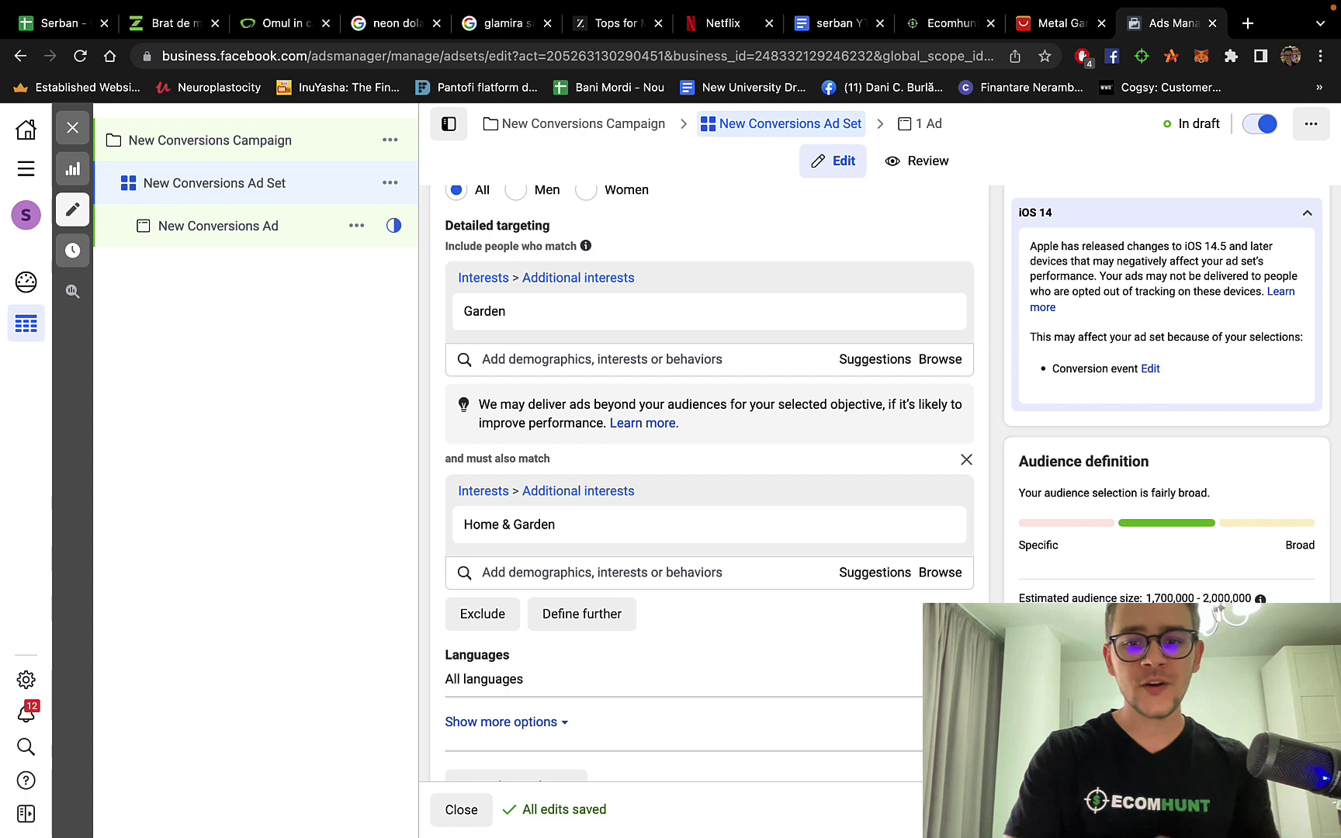
pyautogui.moveTo(1145, 598); pyautogui.dragTo(1281, 601)
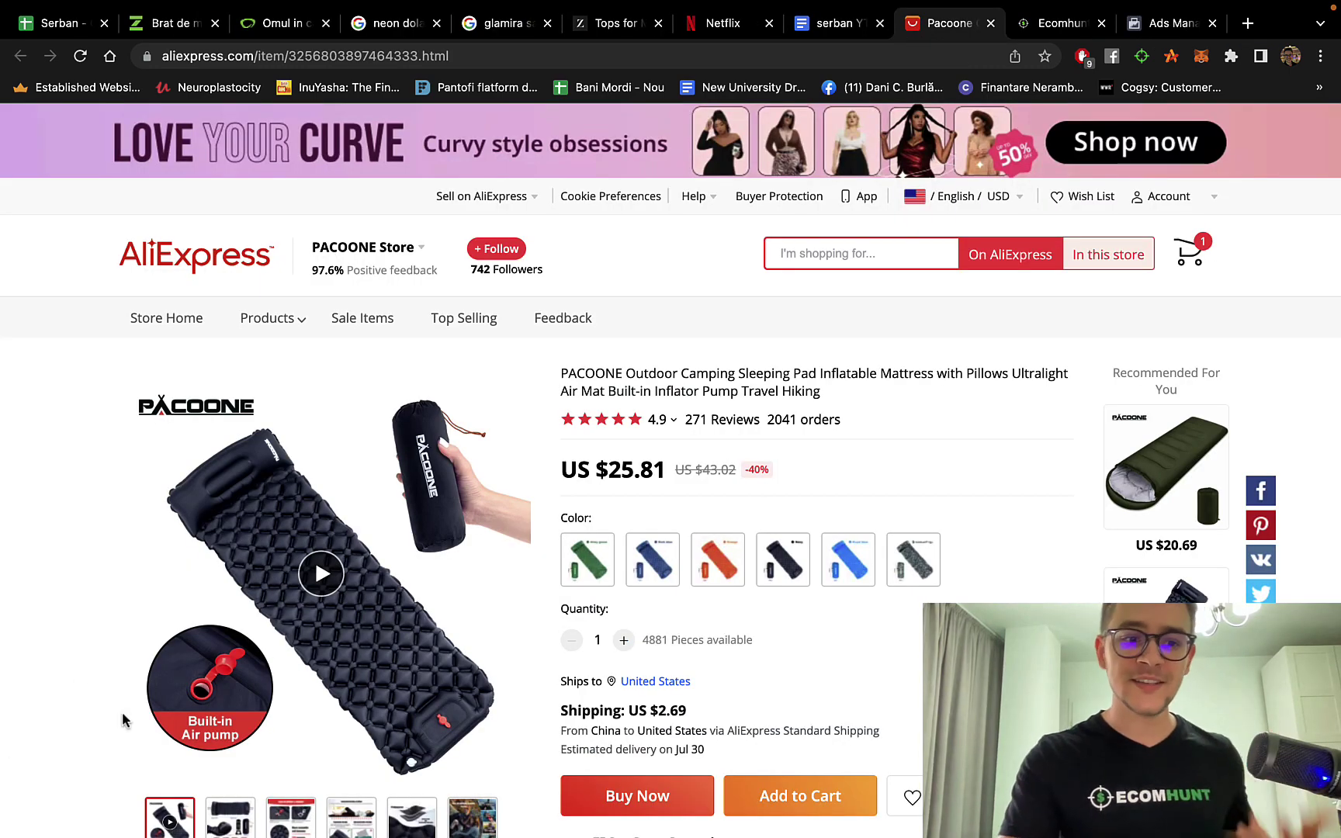
pyautogui.scroll(-1, 233, 713)
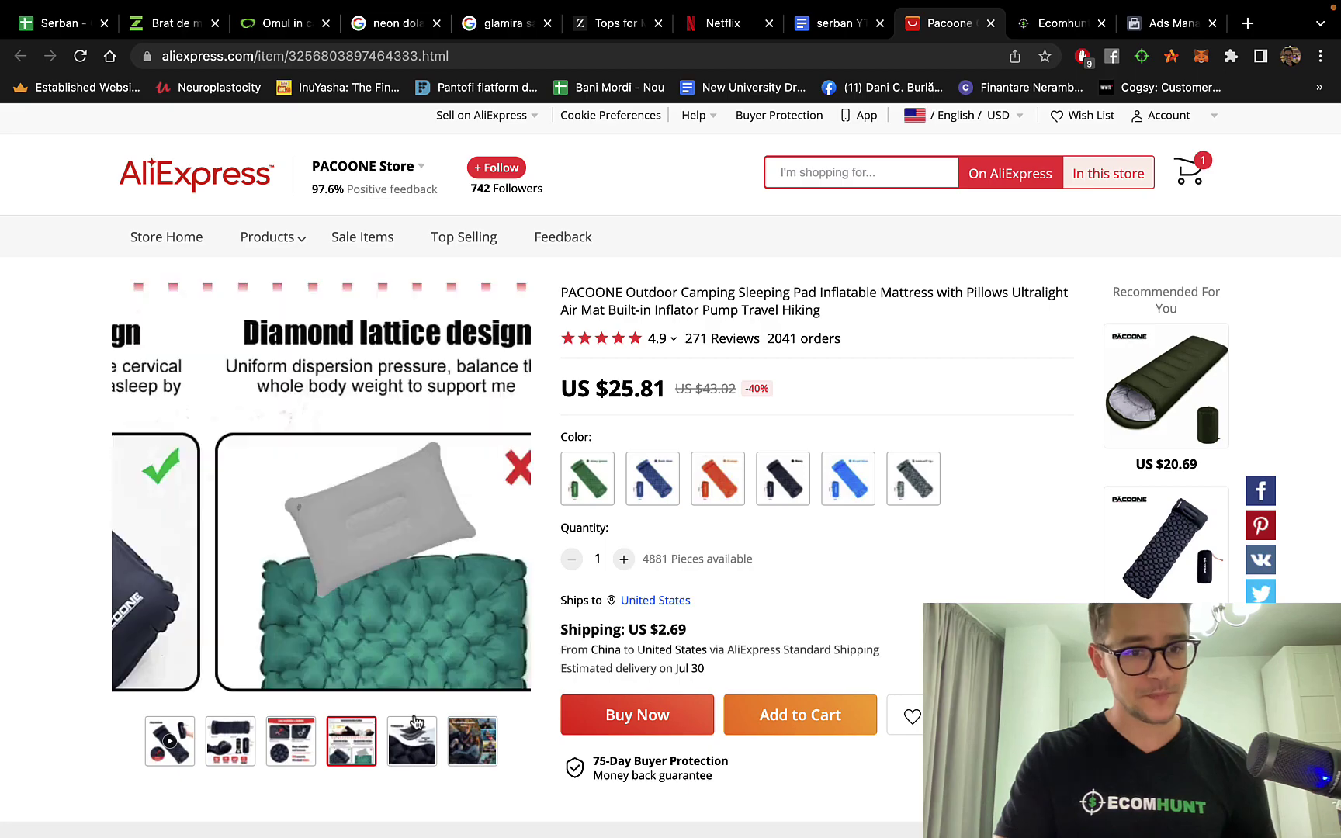
pyautogui.scroll(-15, 909, 622)
pyautogui.scroll(10, 910, 622)
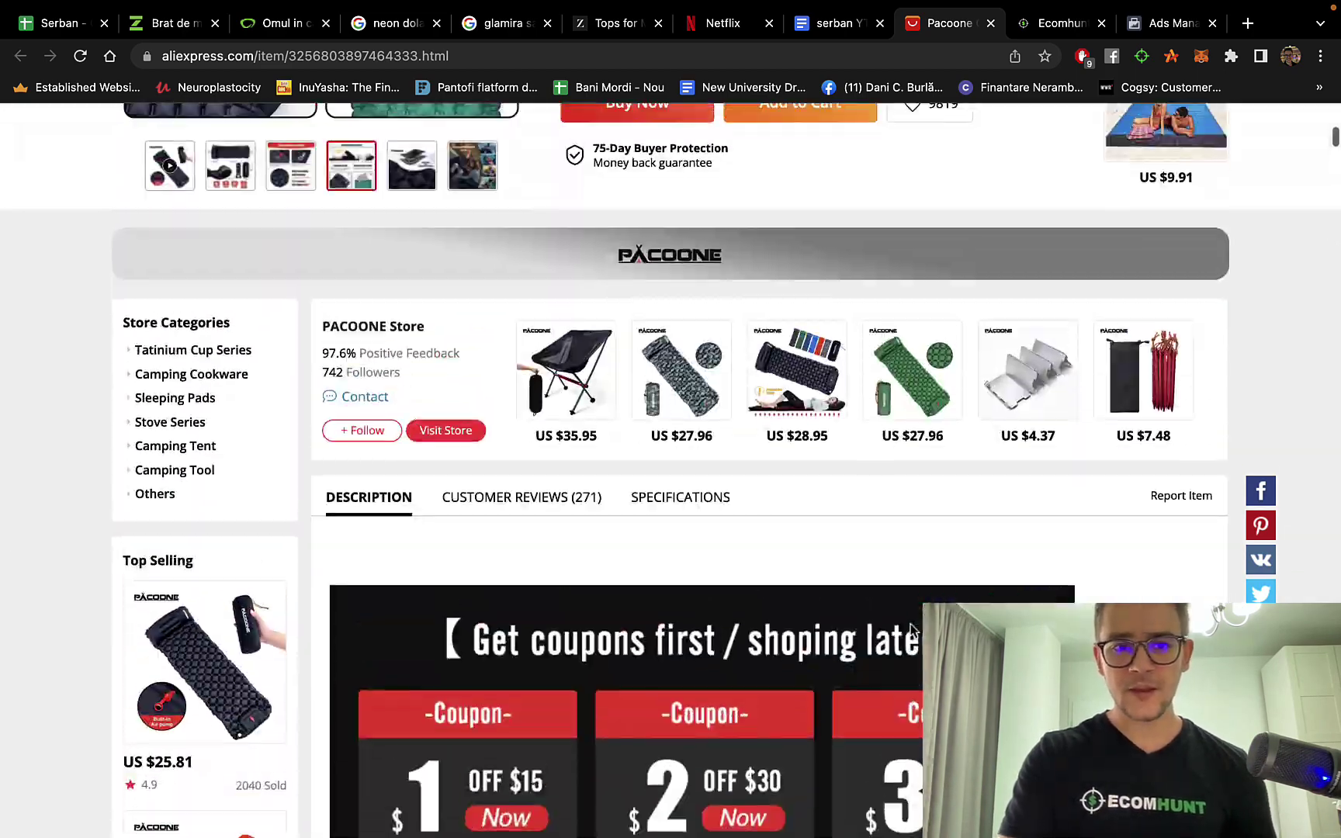
pyautogui.scroll(10, 910, 629)
pyautogui.scroll(-15, 910, 628)
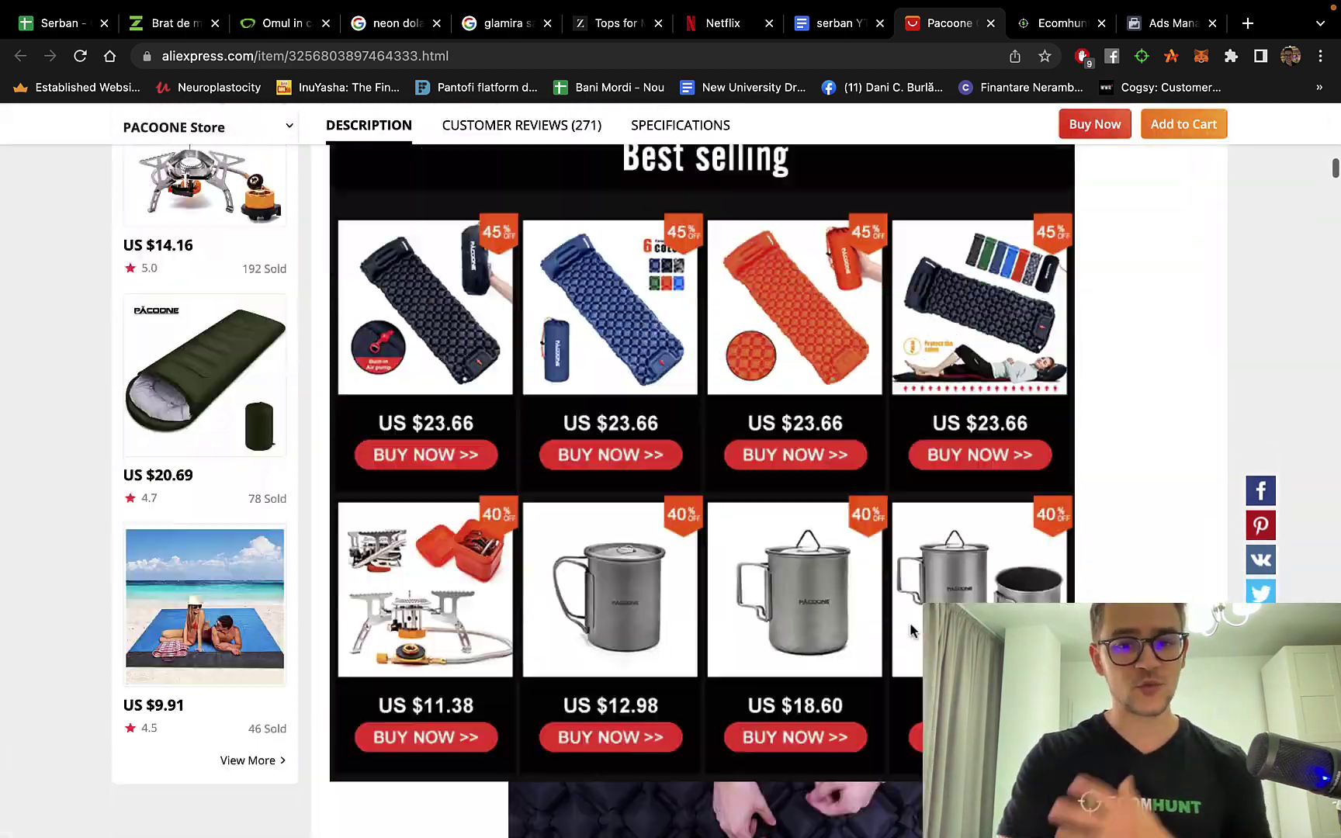
pyautogui.scroll(-10, 910, 630)
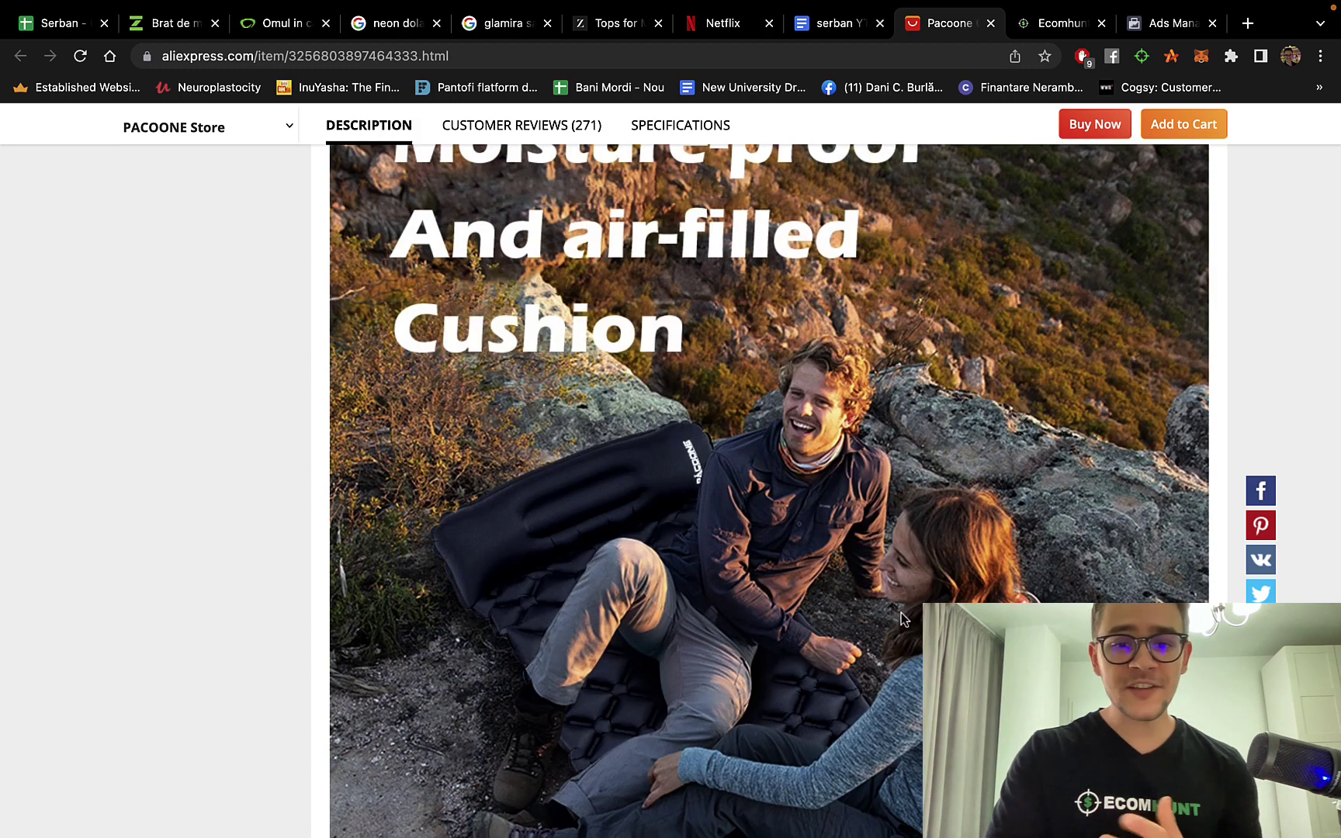
pyautogui.scroll(-10, 901, 613)
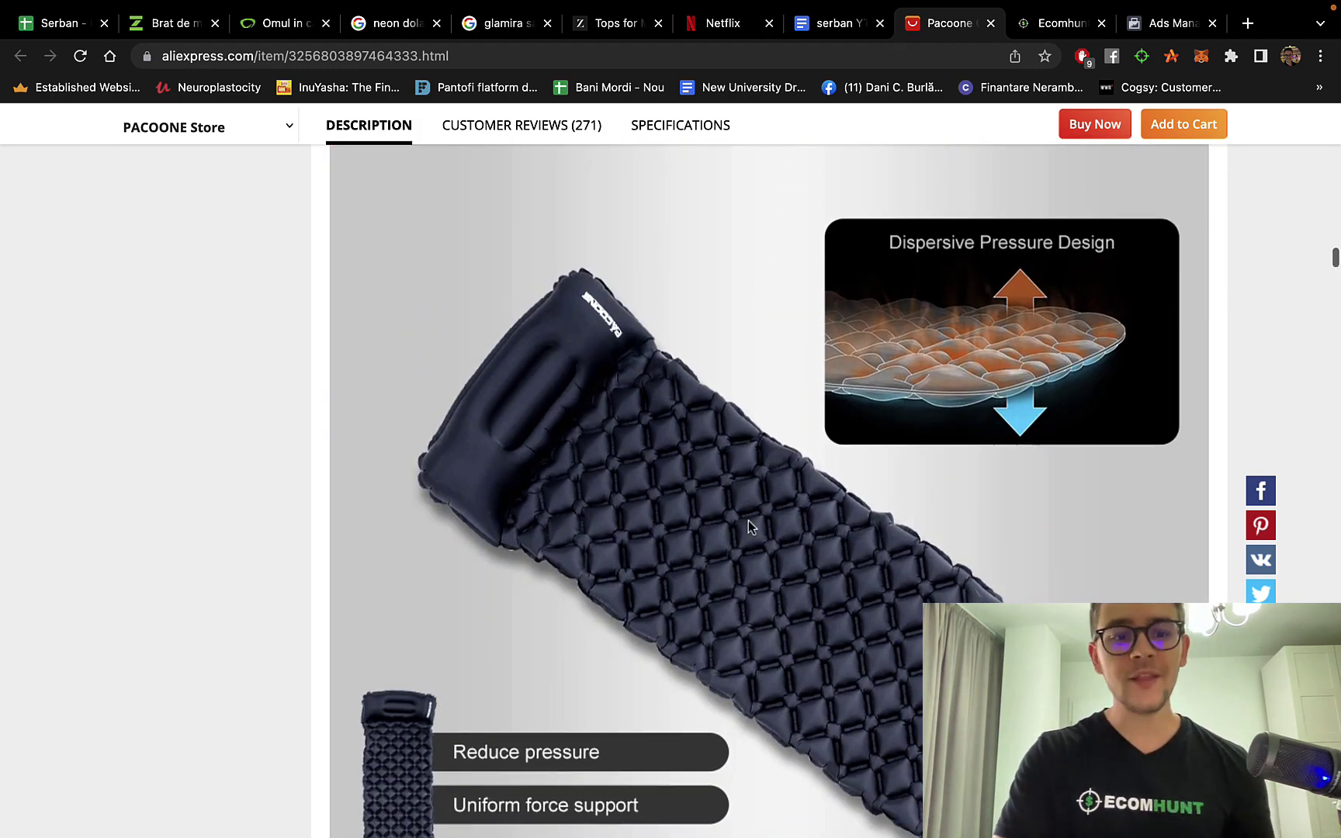
pyautogui.scroll(-4, 748, 526)
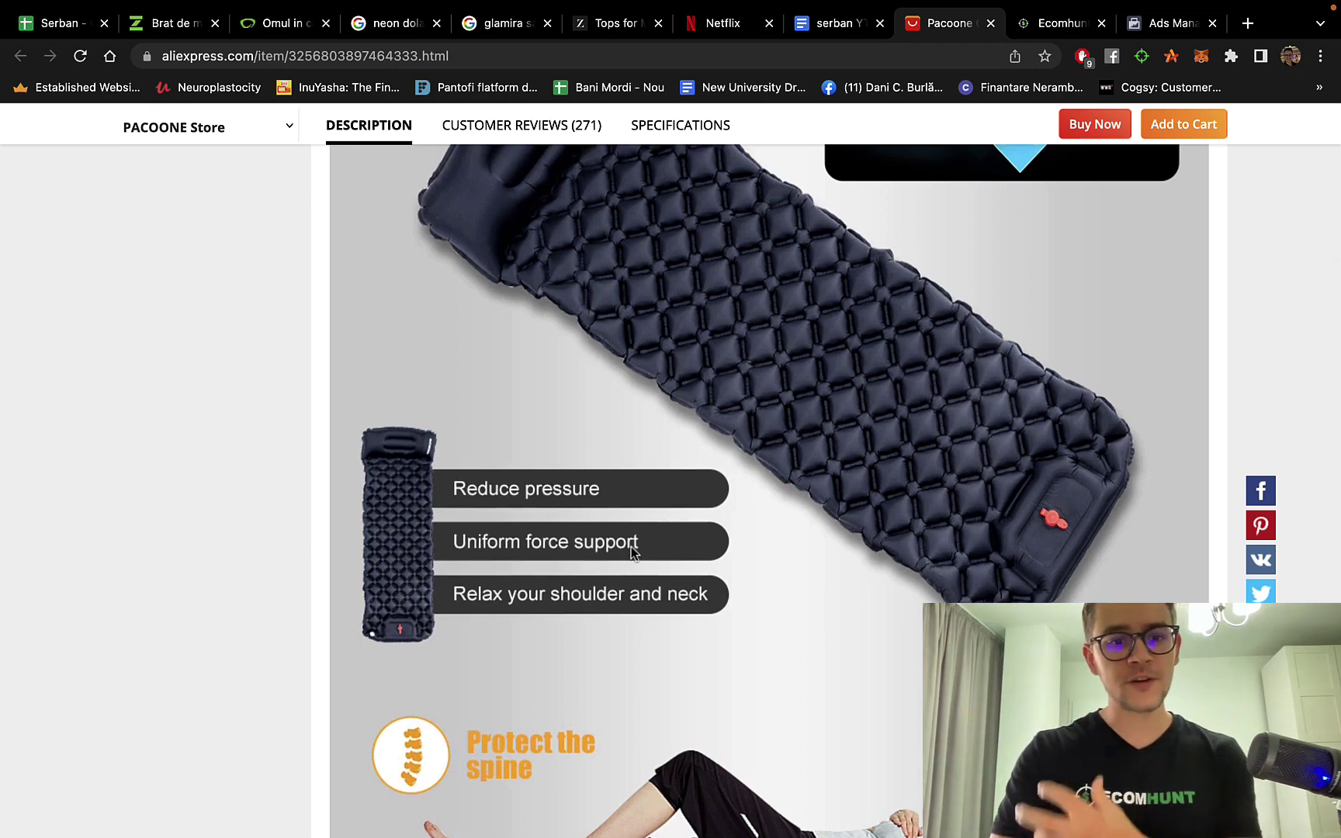
pyautogui.scroll(-3, 682, 629)
pyautogui.scroll(-1, 696, 637)
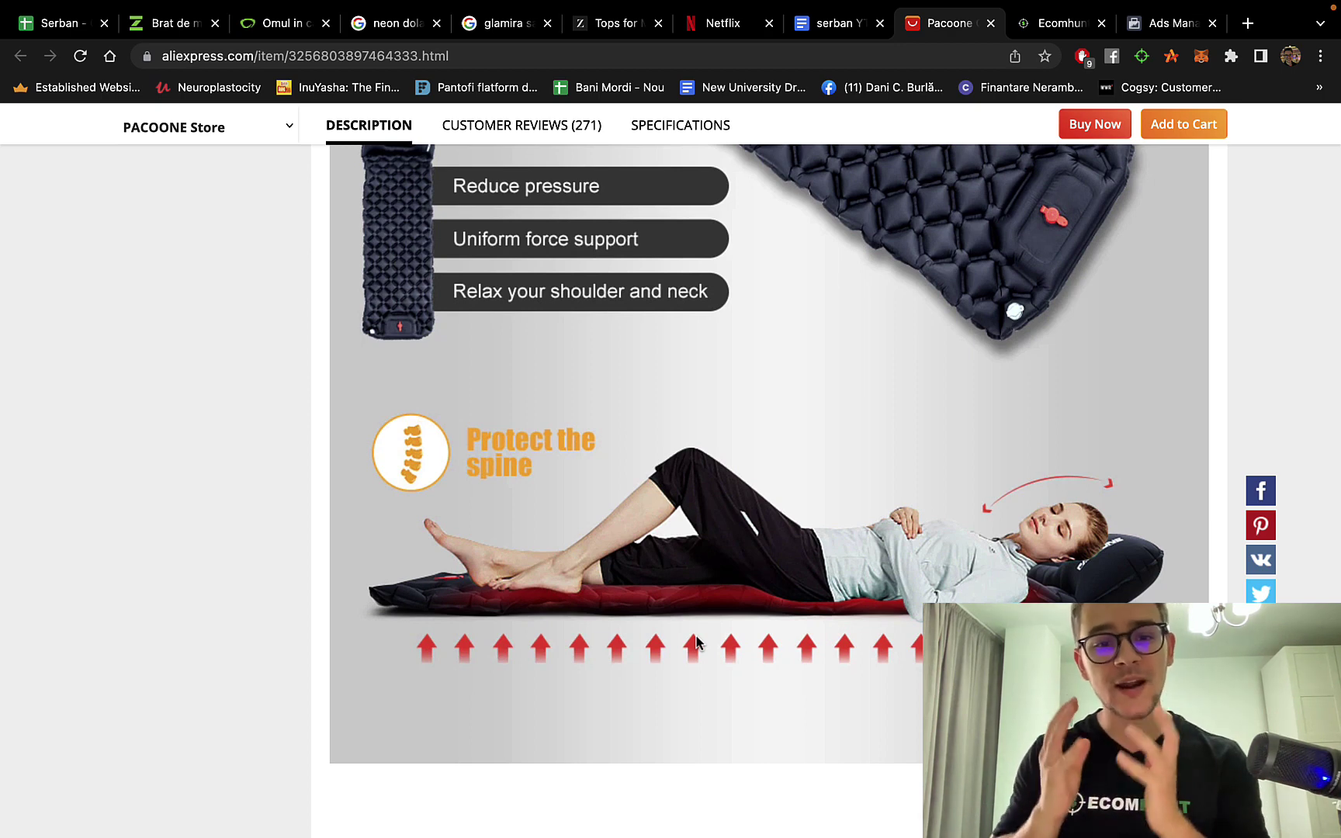
pyautogui.scroll(3, 721, 652)
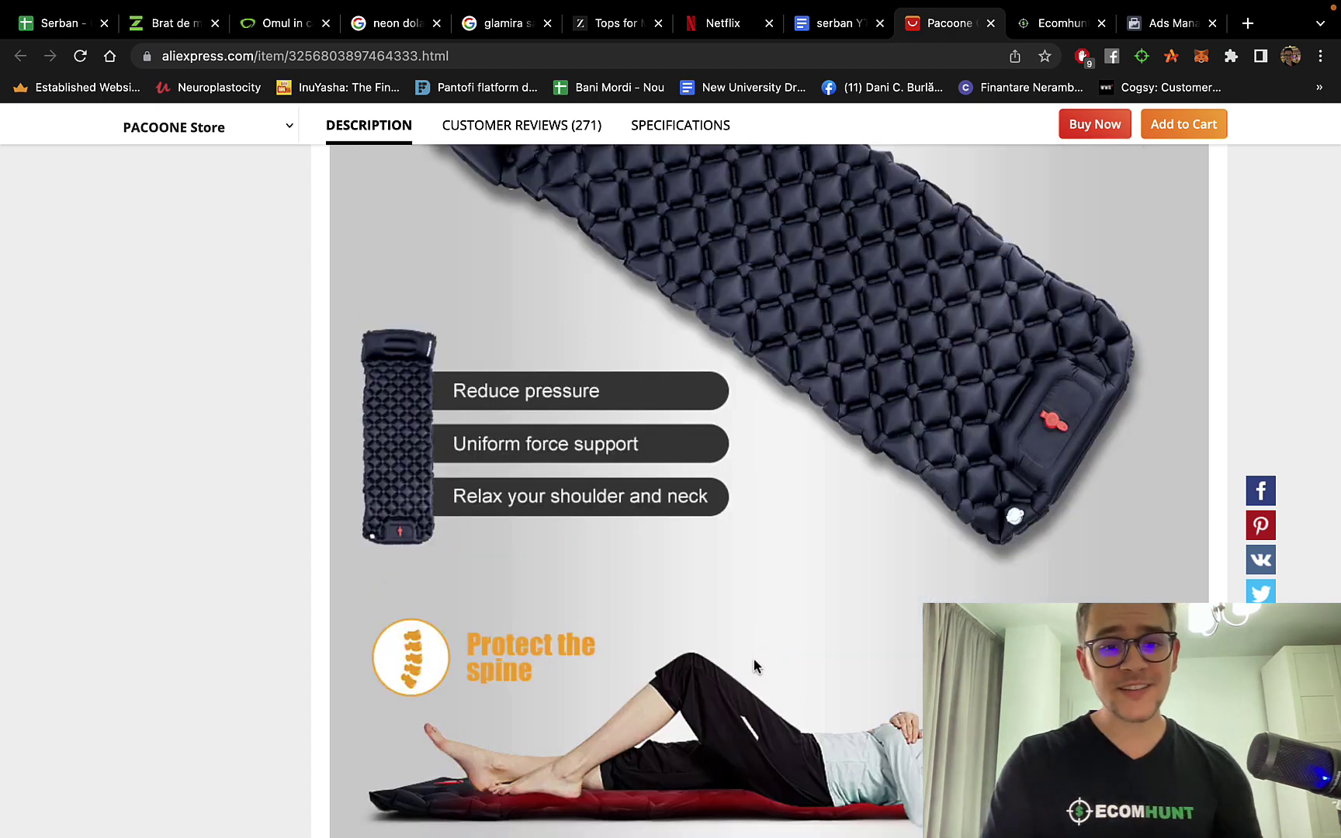
pyautogui.scroll(-15, 702, 641)
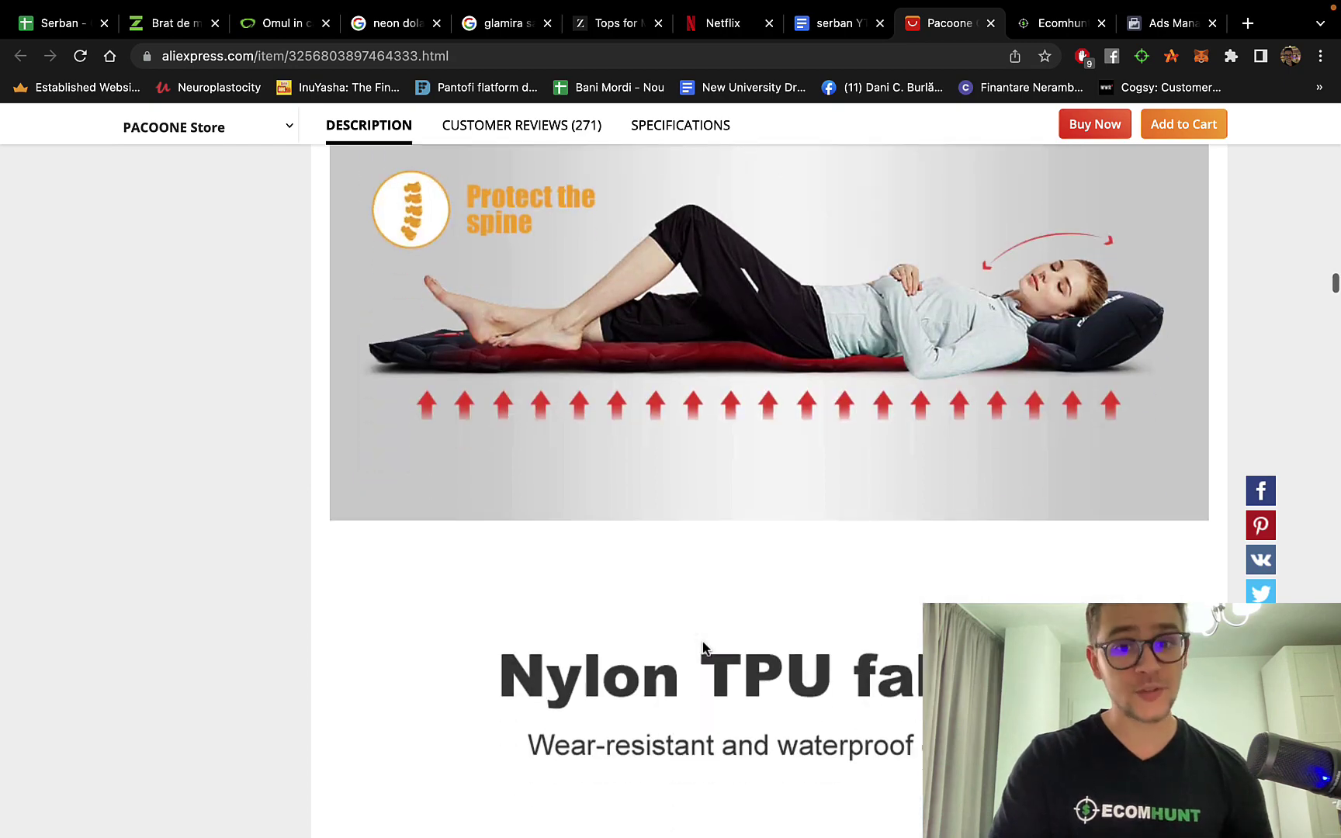
pyautogui.scroll(-8, 703, 648)
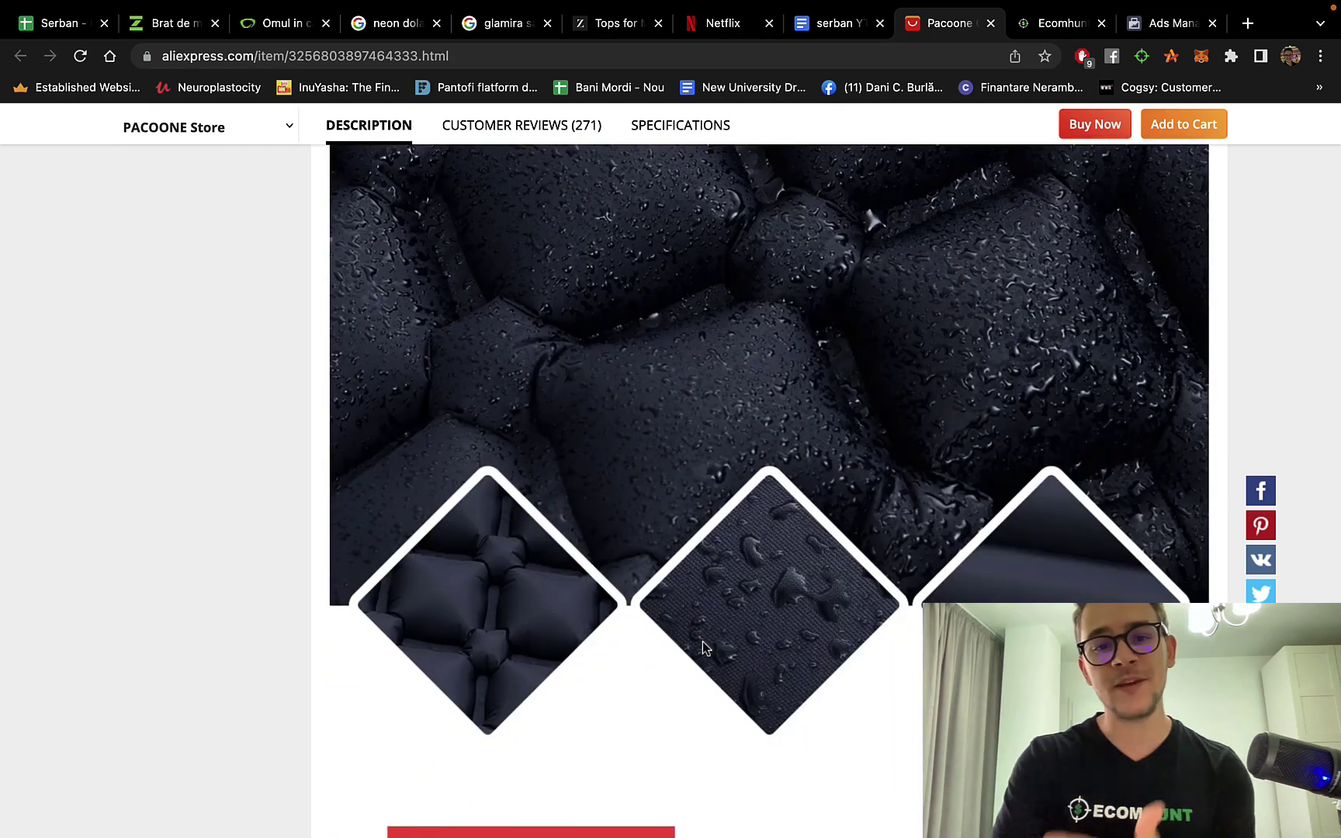
pyautogui.scroll(-5, 702, 641)
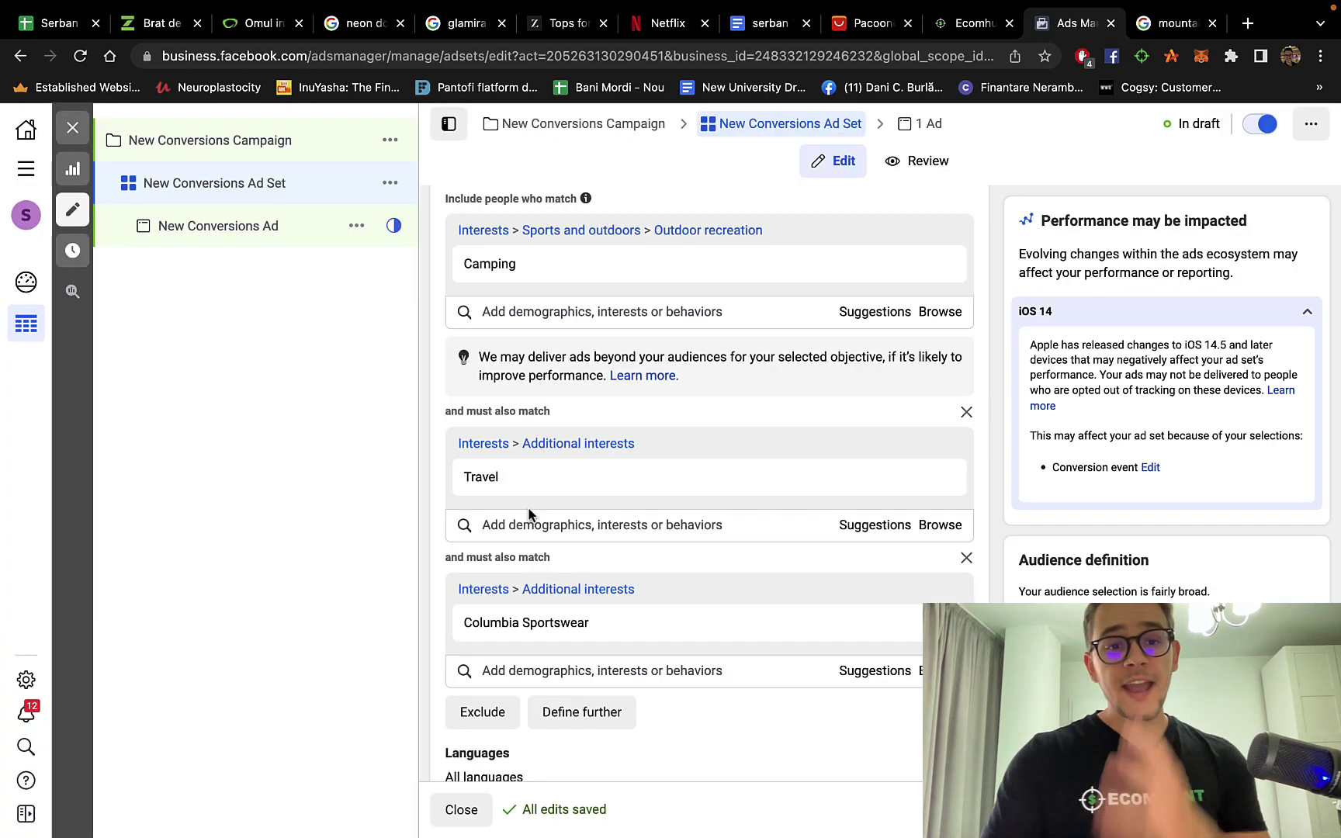
pyautogui.moveTo(489, 268)
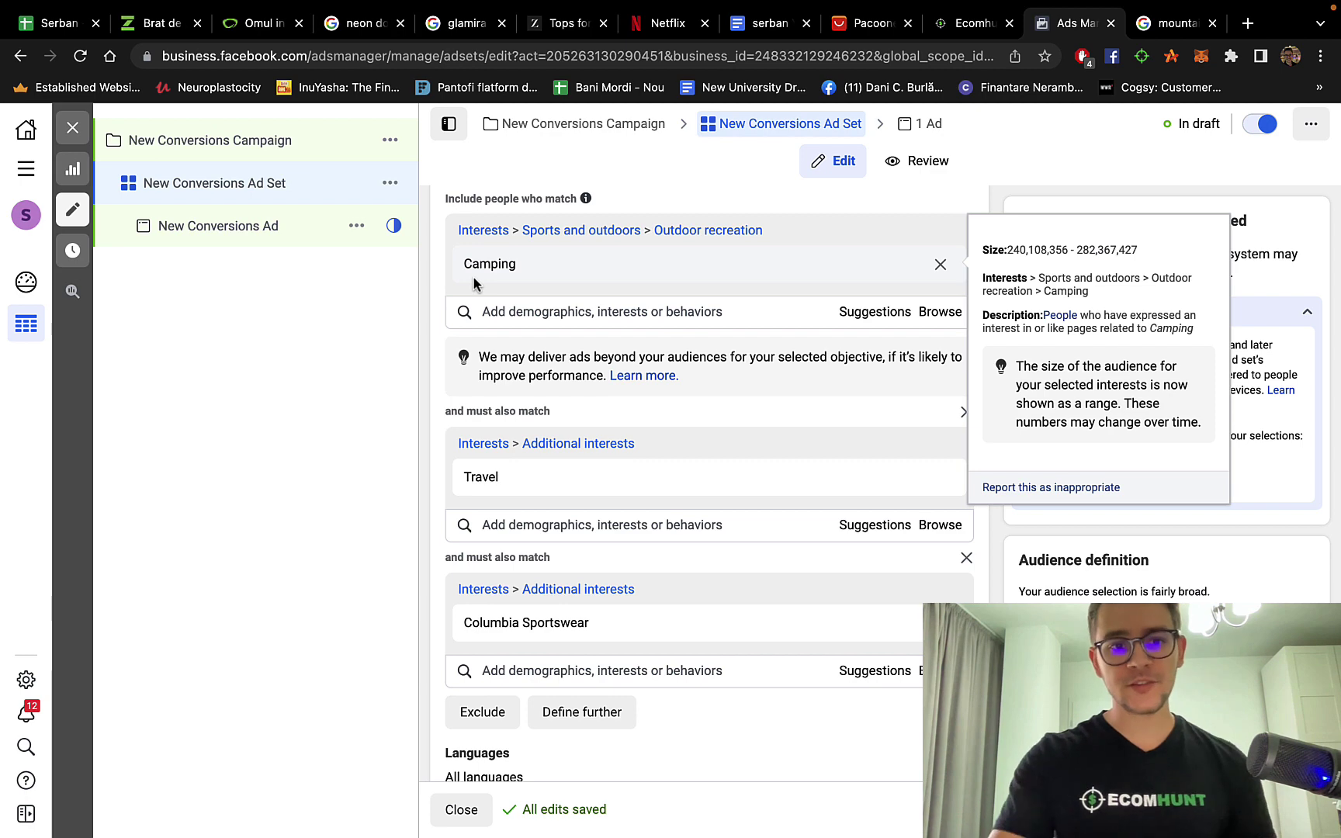
pyautogui.moveTo(483, 477)
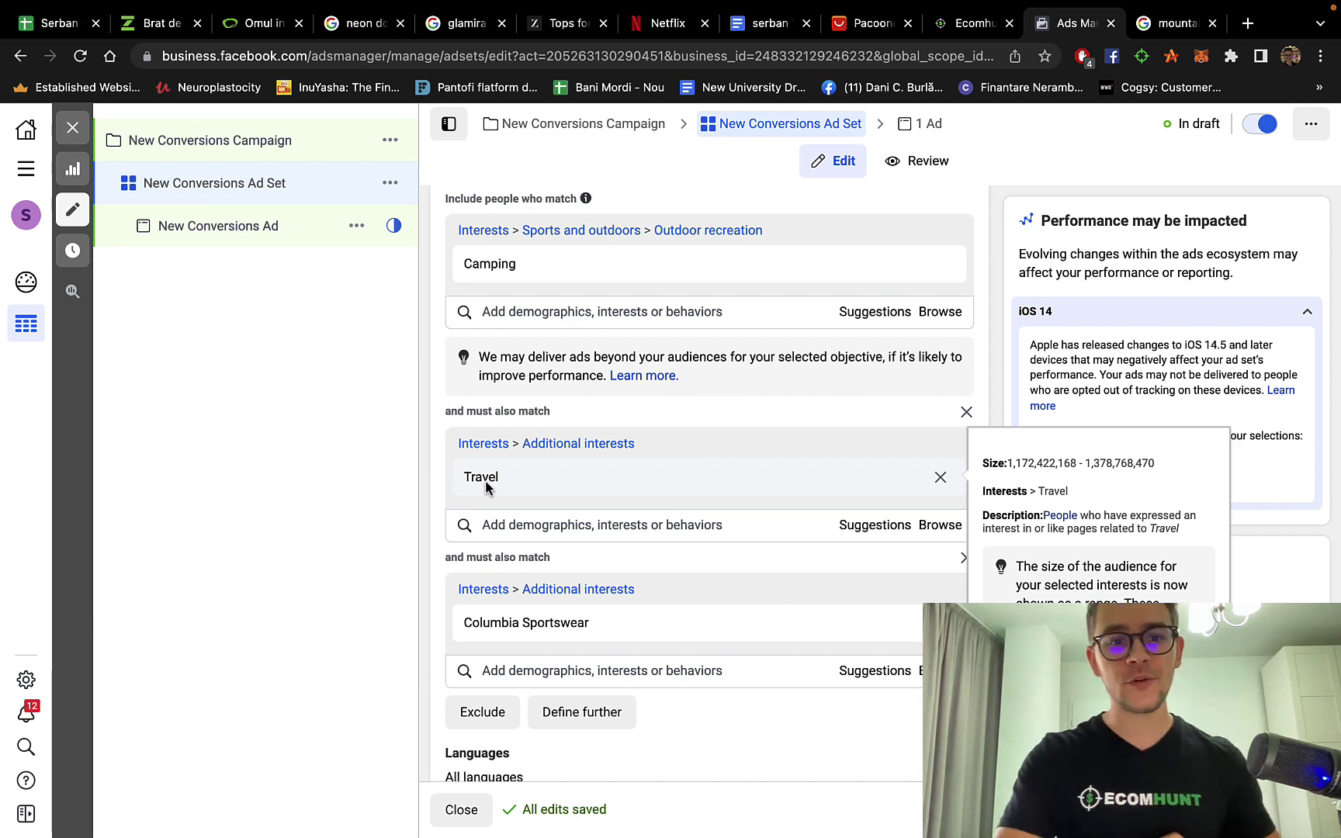
pyautogui.moveTo(486, 636)
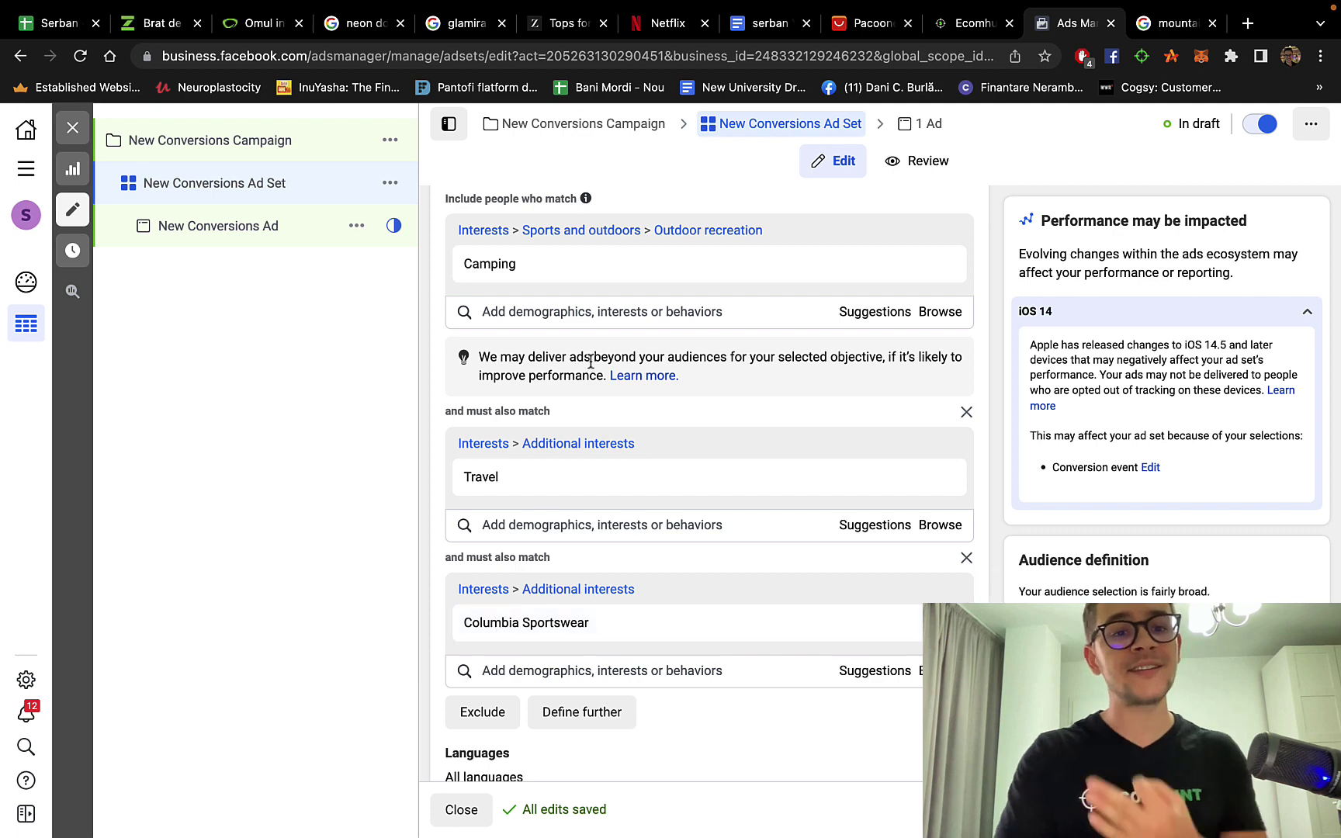
pyautogui.scroll(-2, 435, 547)
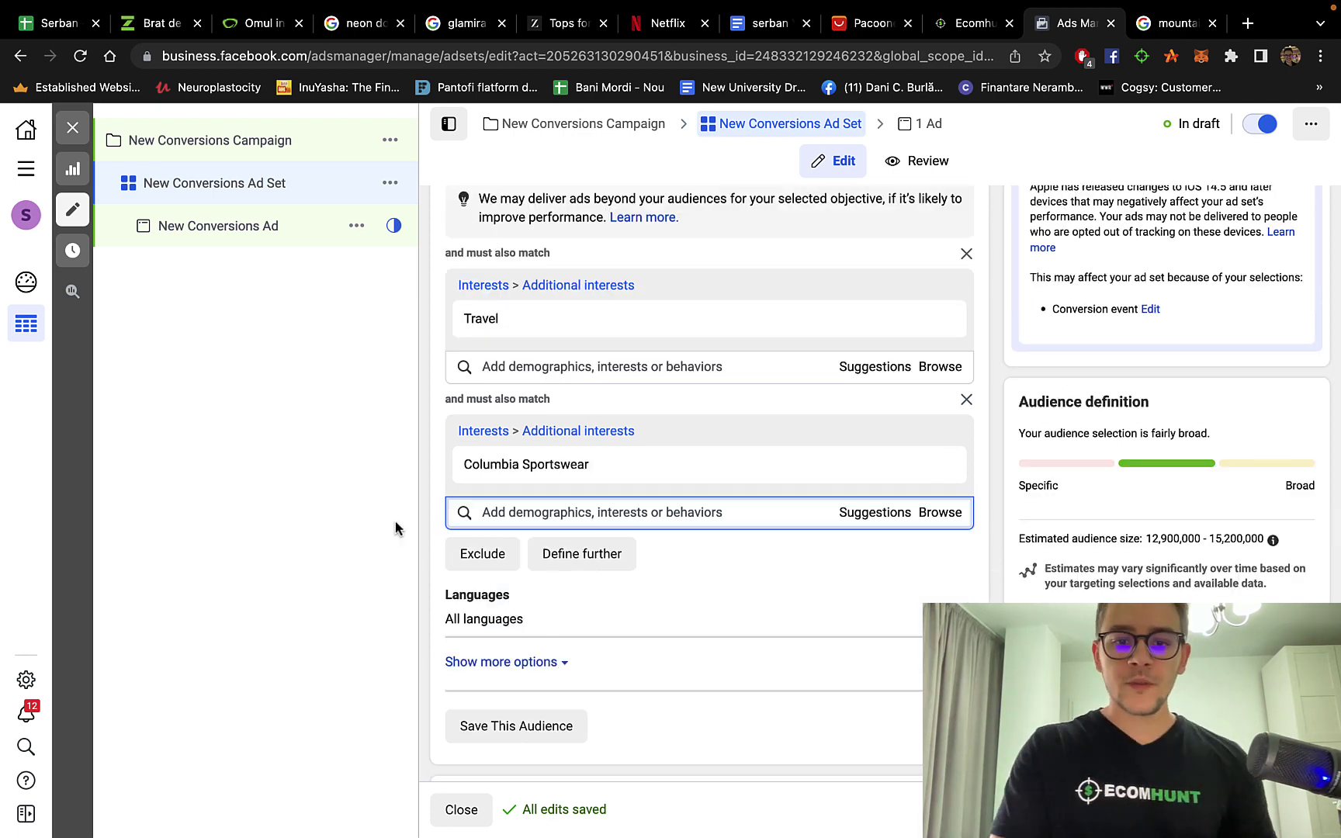
pyautogui.click(873, 513)
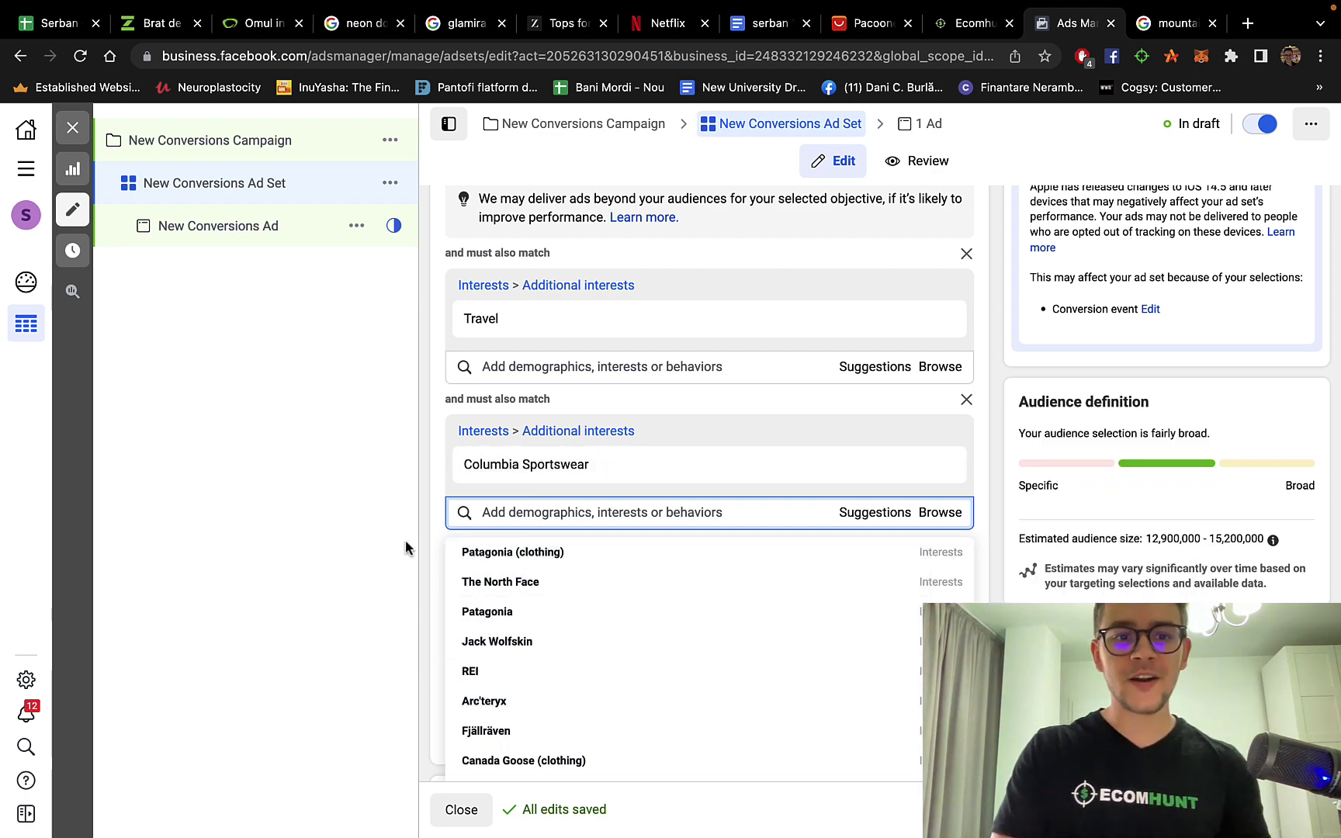
pyautogui.click(321, 509)
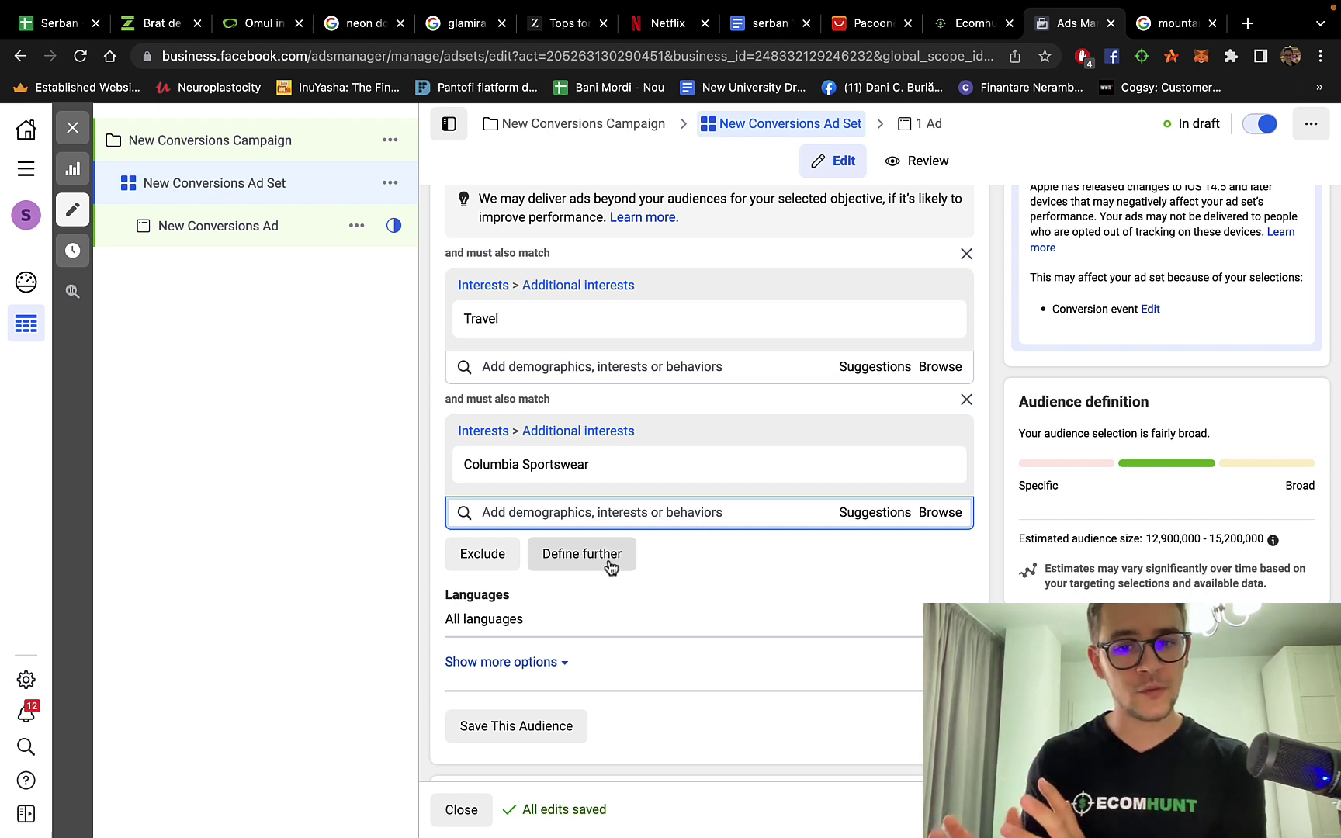
pyautogui.moveTo(1251, 539)
pyautogui.mouseDown()
pyautogui.moveTo(1150, 538)
pyautogui.moveTo(1251, 539)
pyautogui.mouseUp()
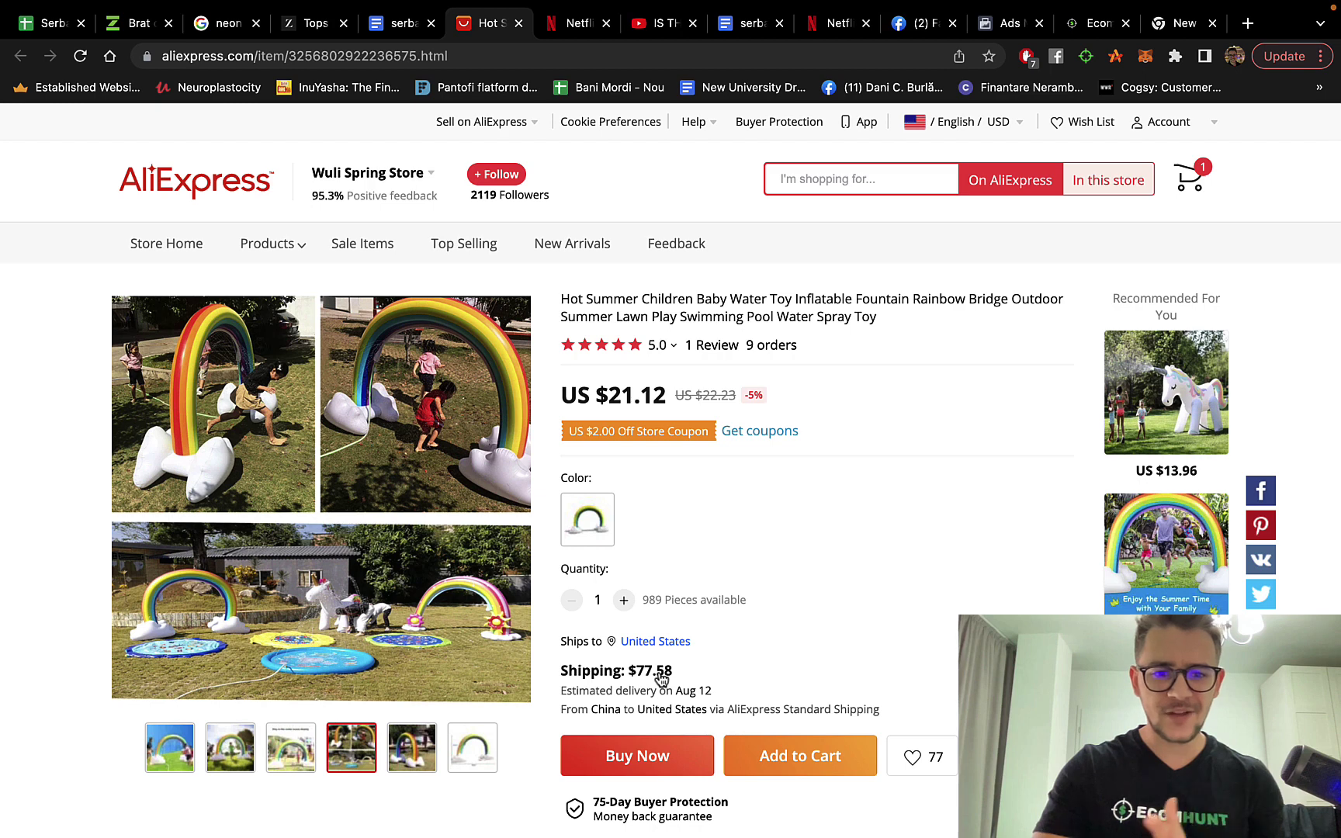
pyautogui.doubleClick(672, 672)
pyautogui.moveTo(692, 674); pyautogui.dragTo(893, 652)
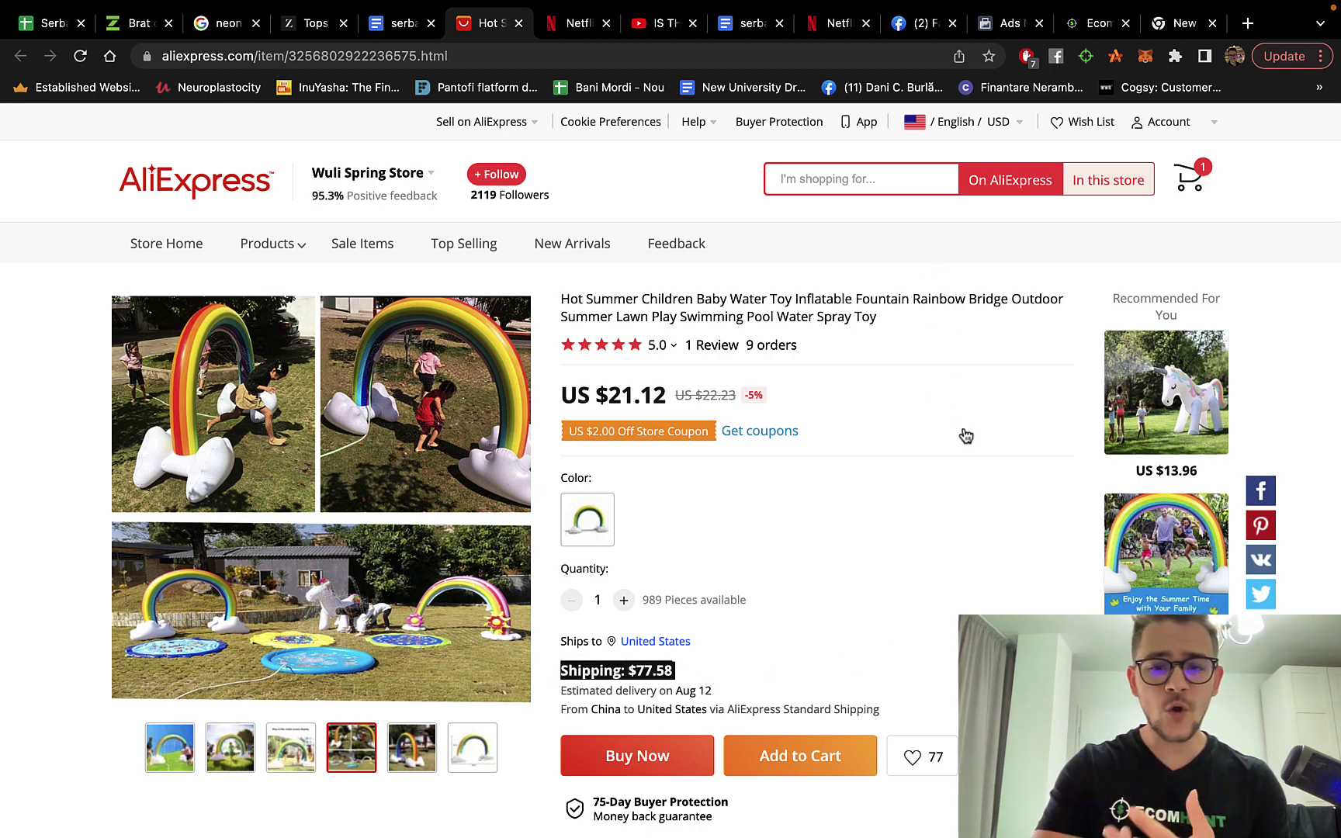
pyautogui.click(980, 475)
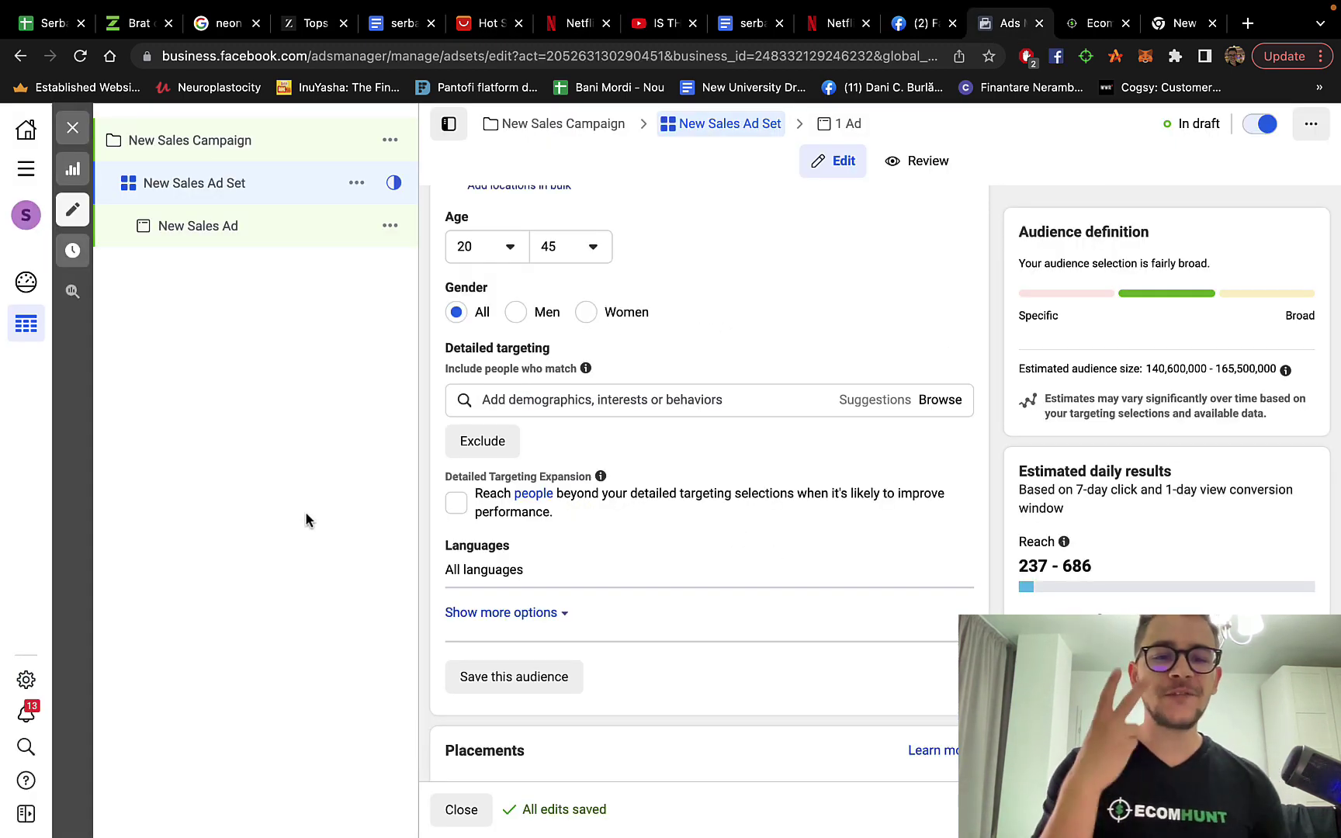
pyautogui.click(664, 398)
pyautogui.write('children age')
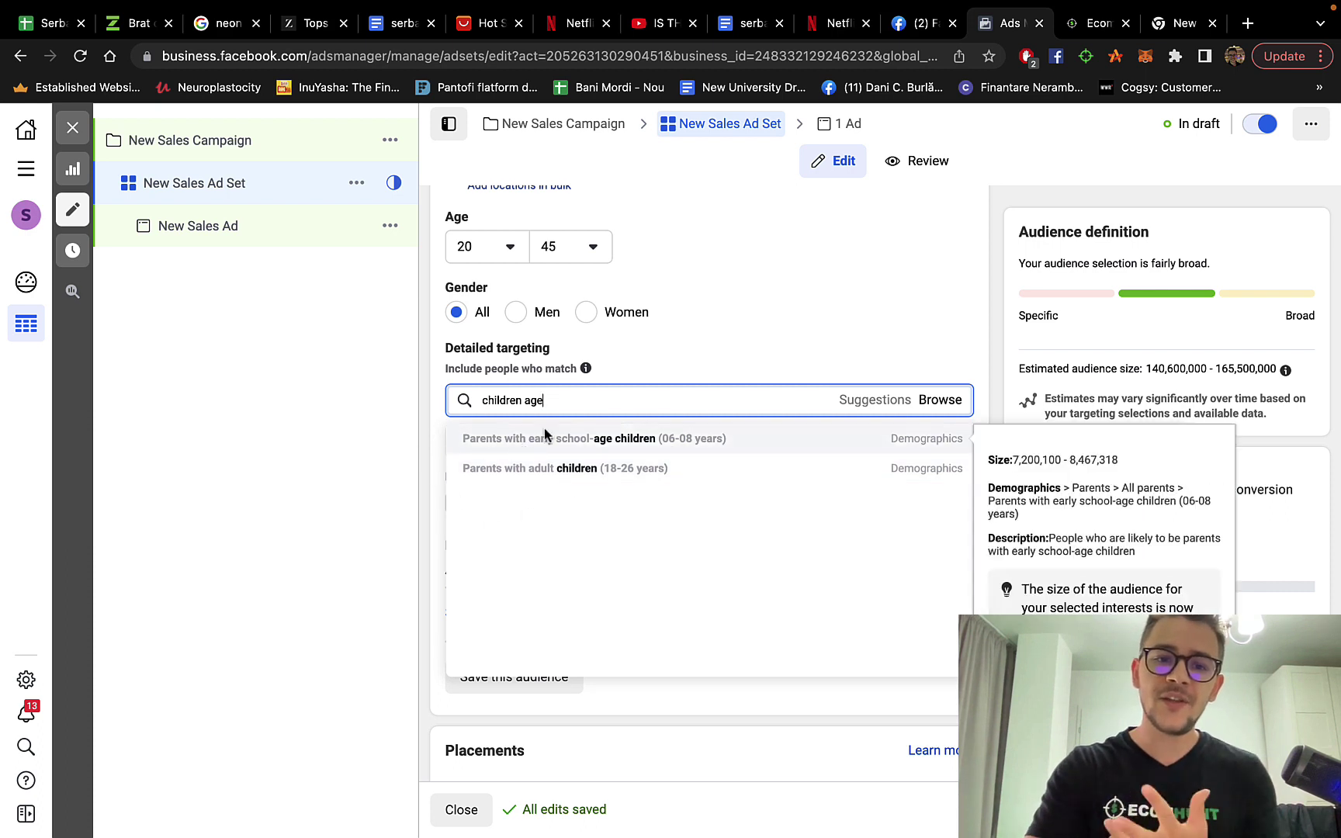
pyautogui.tripleClick(578, 405)
pyautogui.press('BackSpace')
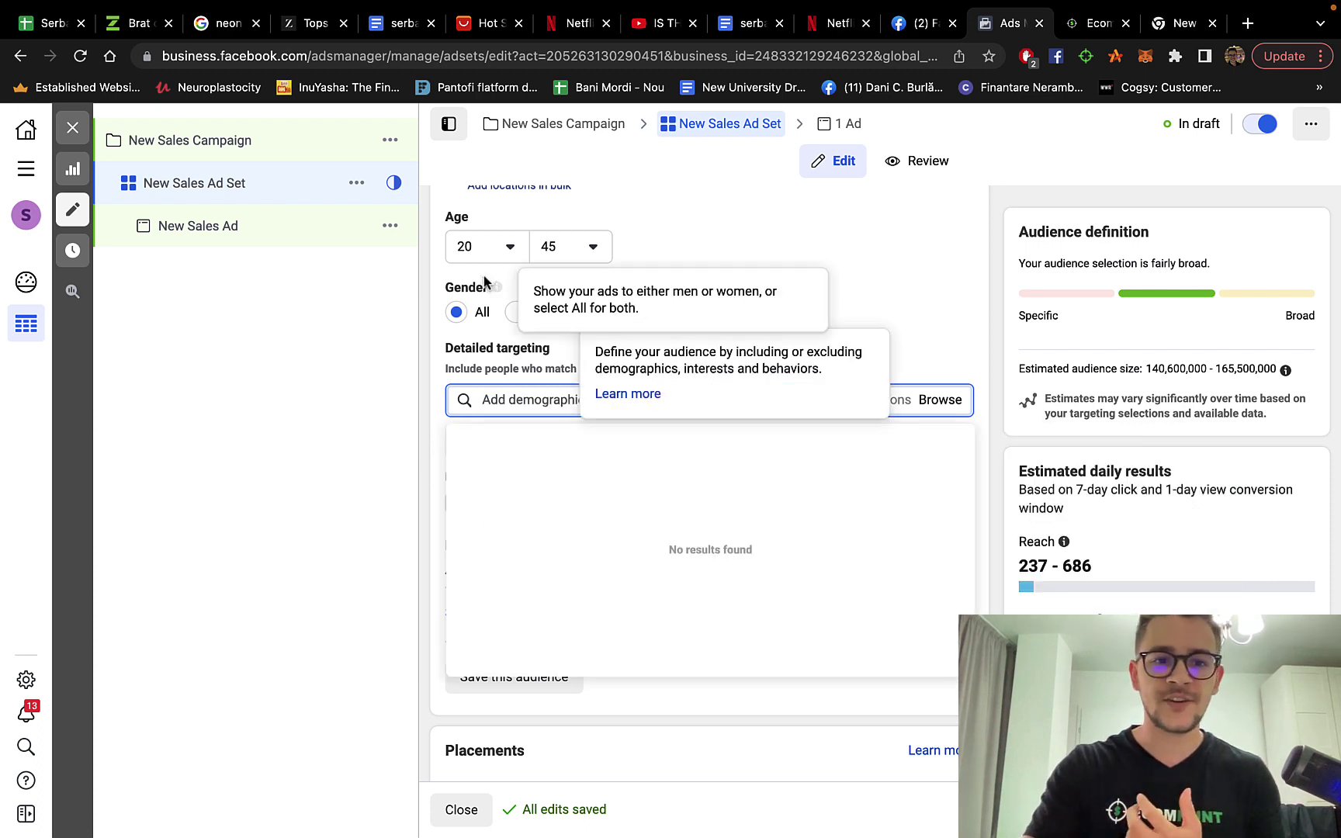